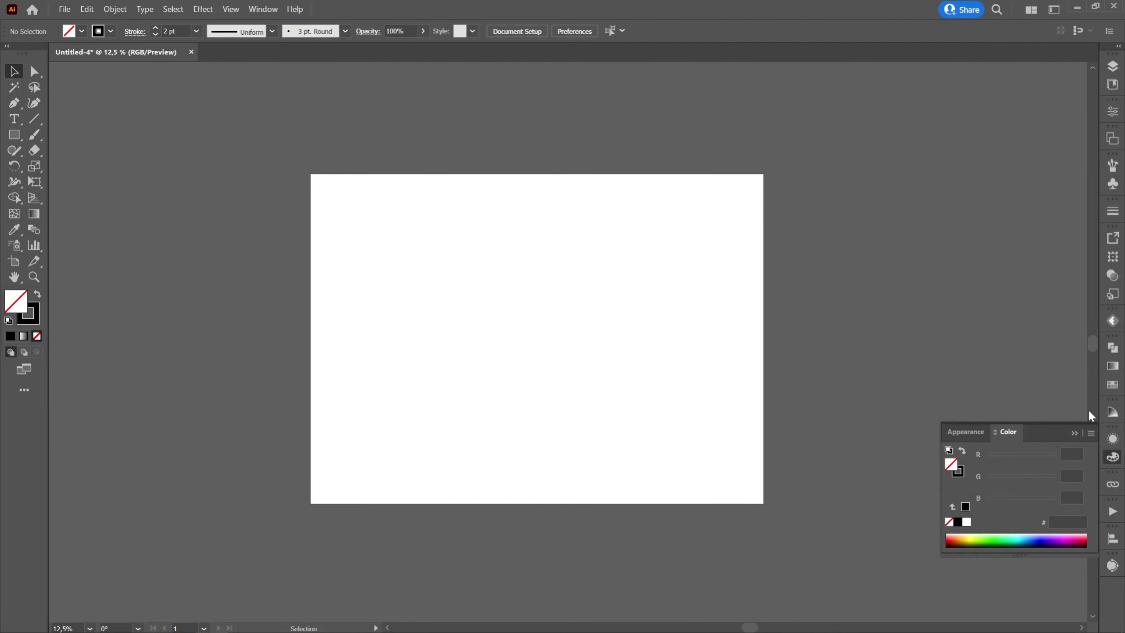
Step: Close the Color panel and pick the Rectangle tool for drawing on the blank artboard
click(929, 393)
drag(613, 260, 626, 272)
click(35, 149)
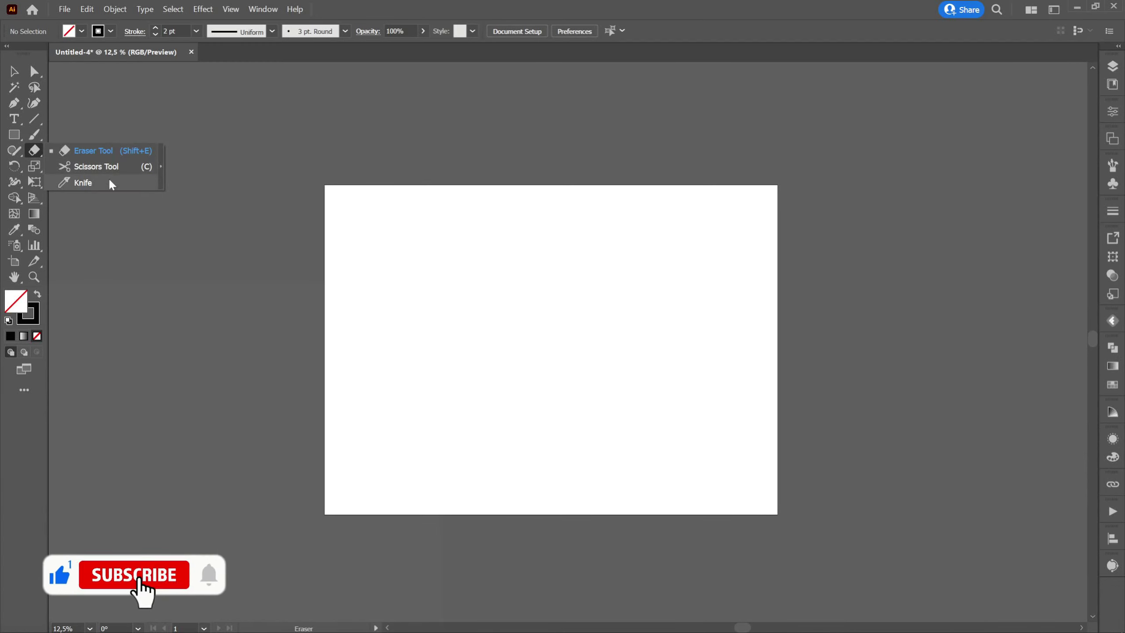
click(33, 151)
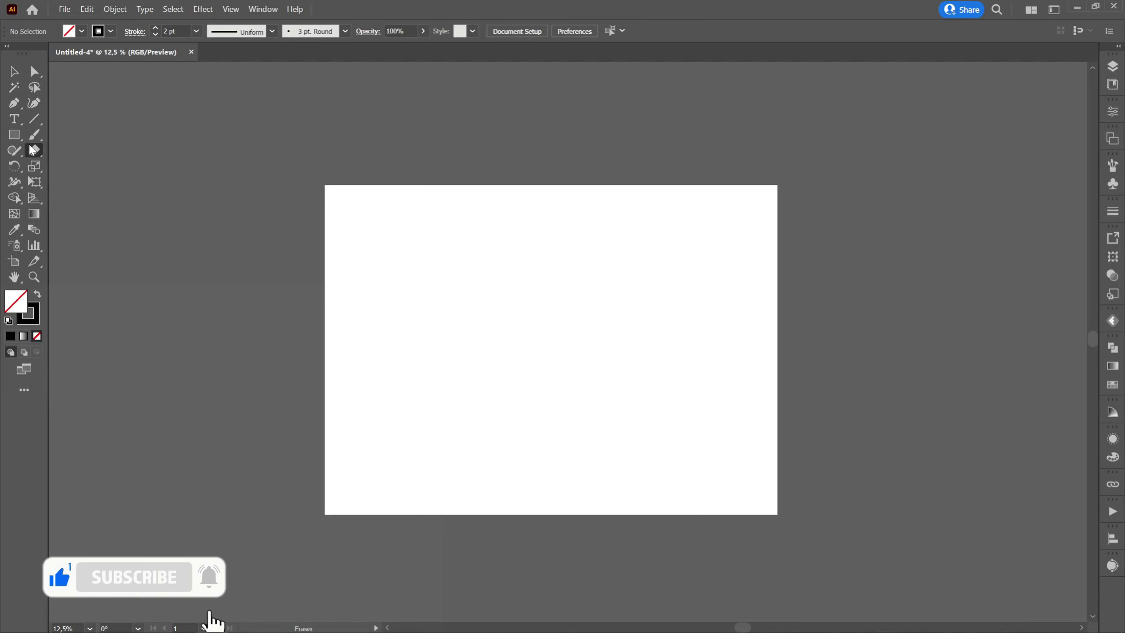
click(13, 135)
Step: Draw a square near the artboard's upper left and give it an 80 pt stroke
drag(358, 236, 415, 294)
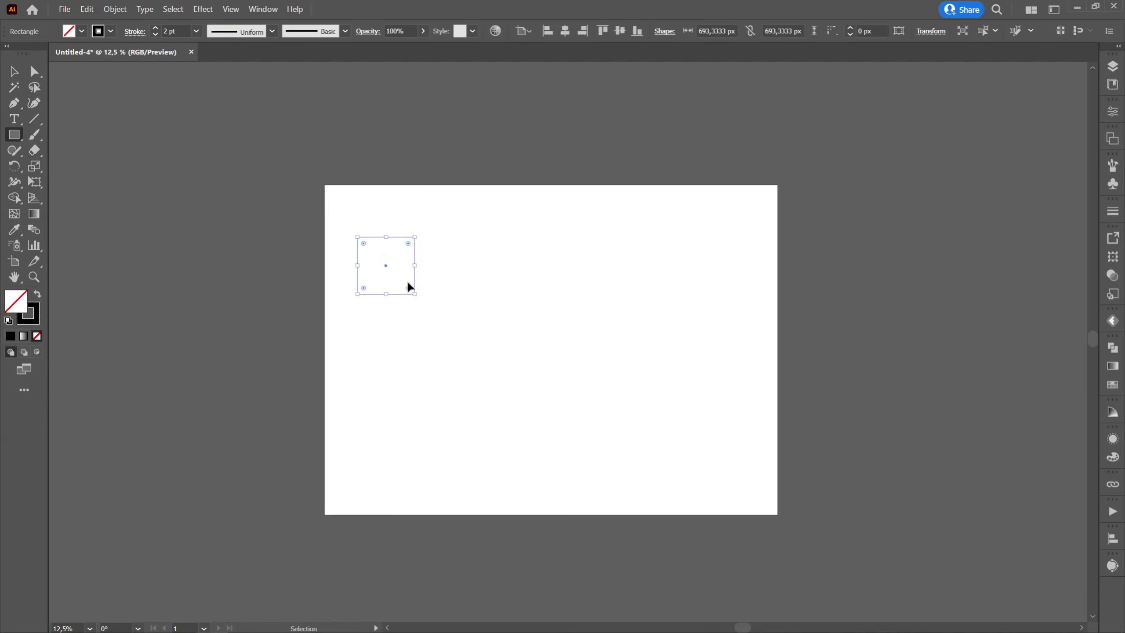
key(Delete)
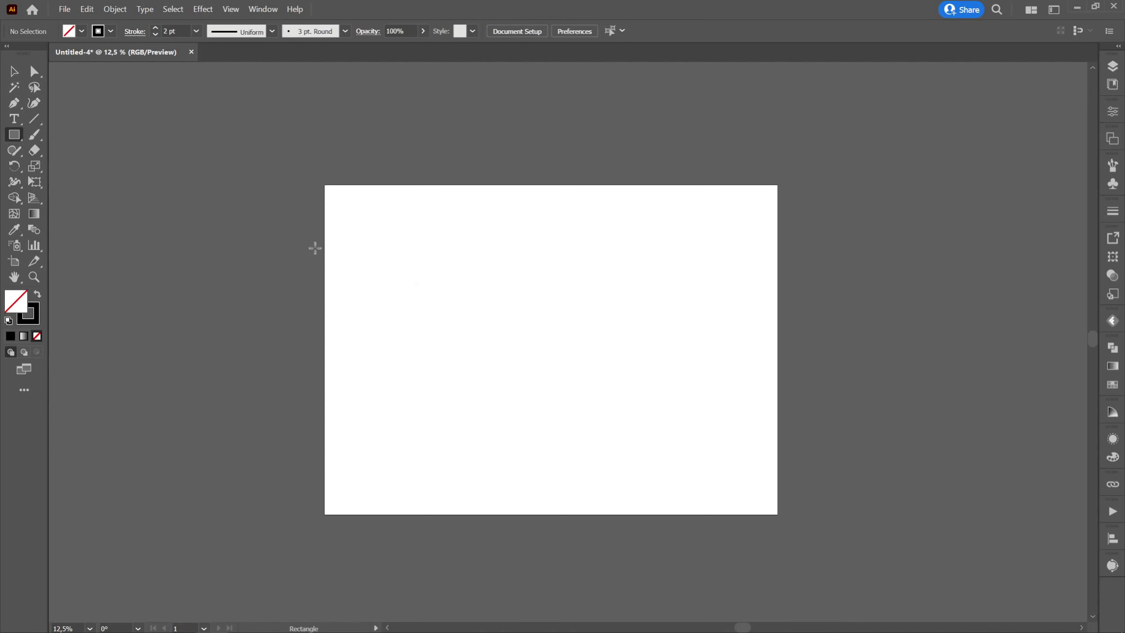
drag(344, 231, 500, 387)
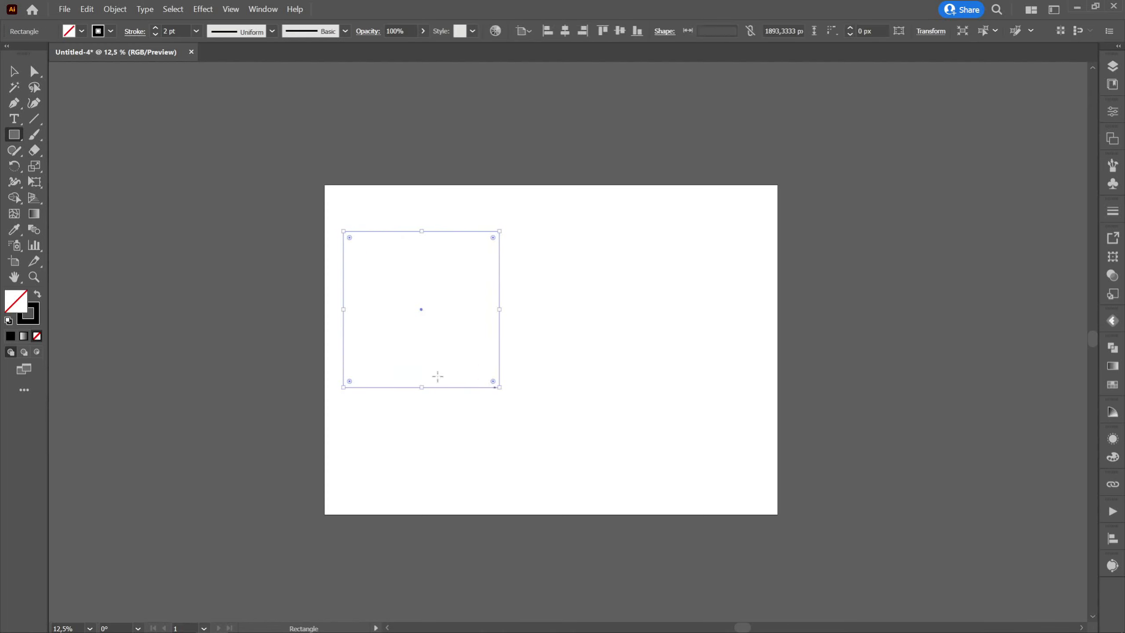
click(196, 32)
click(230, 333)
Step: Resize and reposition the square, Alt-drag a copy to its right, and make the copy solid black
click(19, 71)
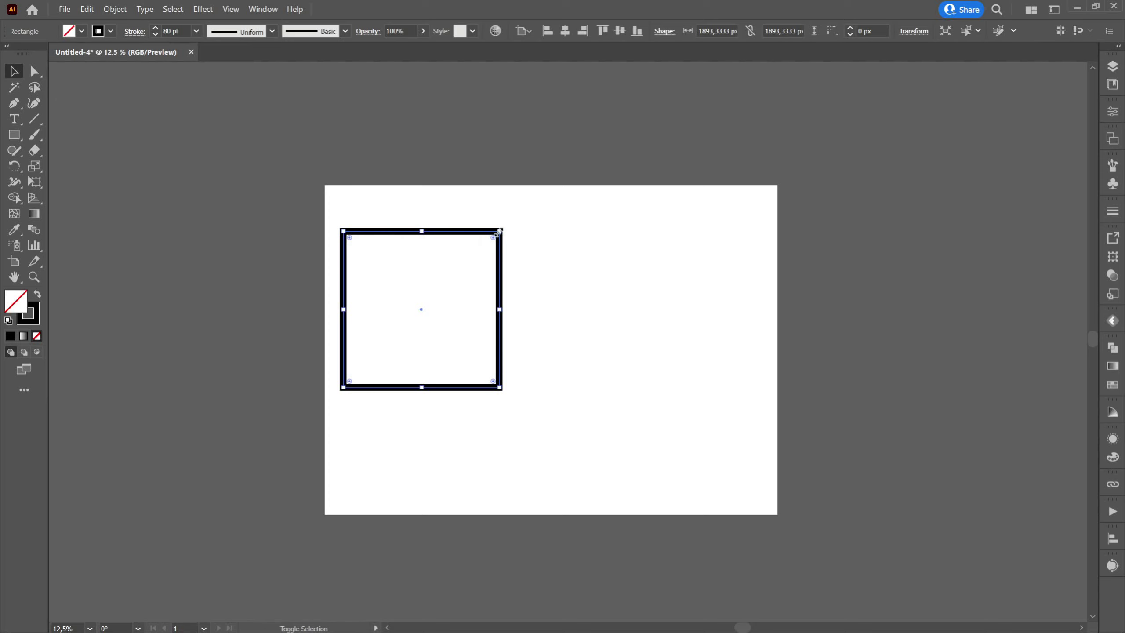
drag(499, 230, 474, 257)
drag(478, 296, 514, 322)
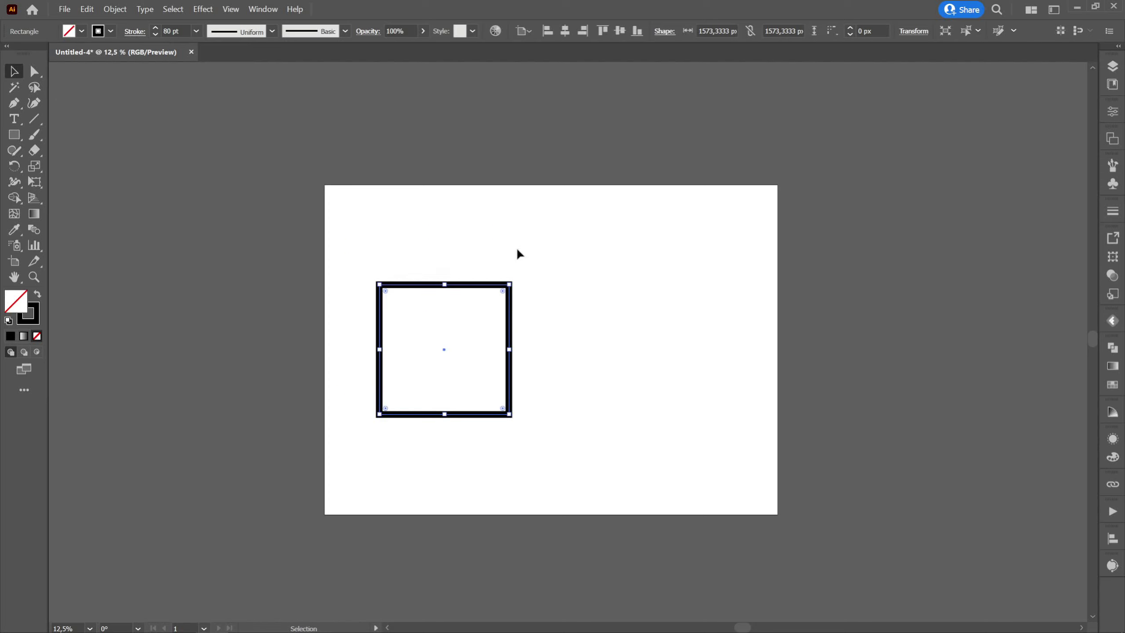
drag(473, 290, 636, 291)
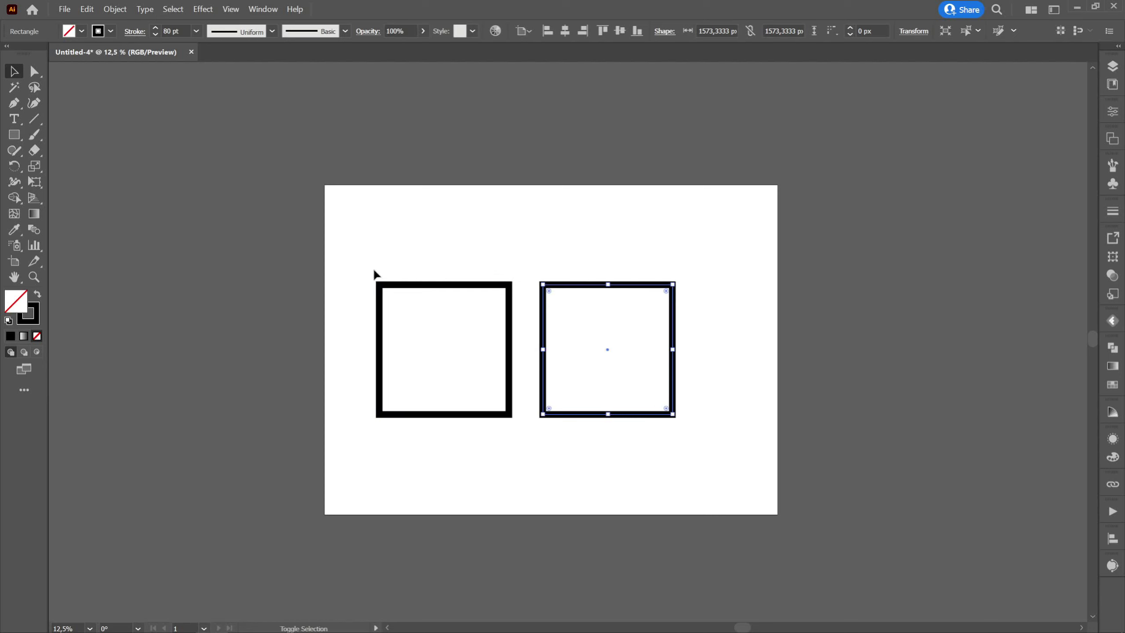
click(37, 294)
drag(488, 259, 646, 367)
click(879, 403)
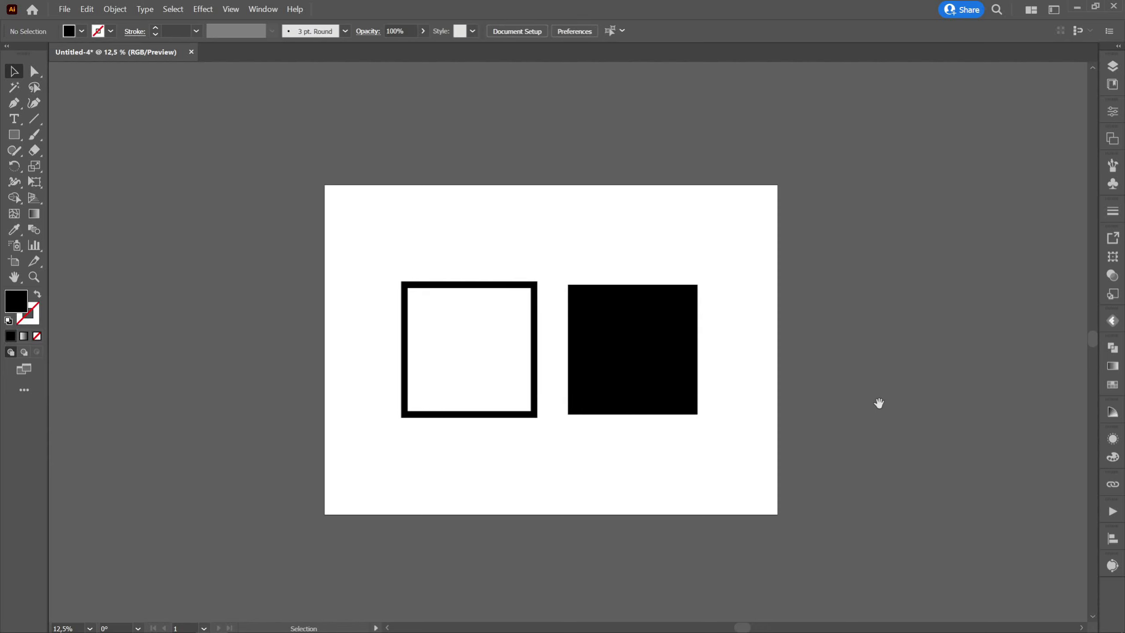
drag(879, 402, 770, 388)
drag(447, 224, 457, 191)
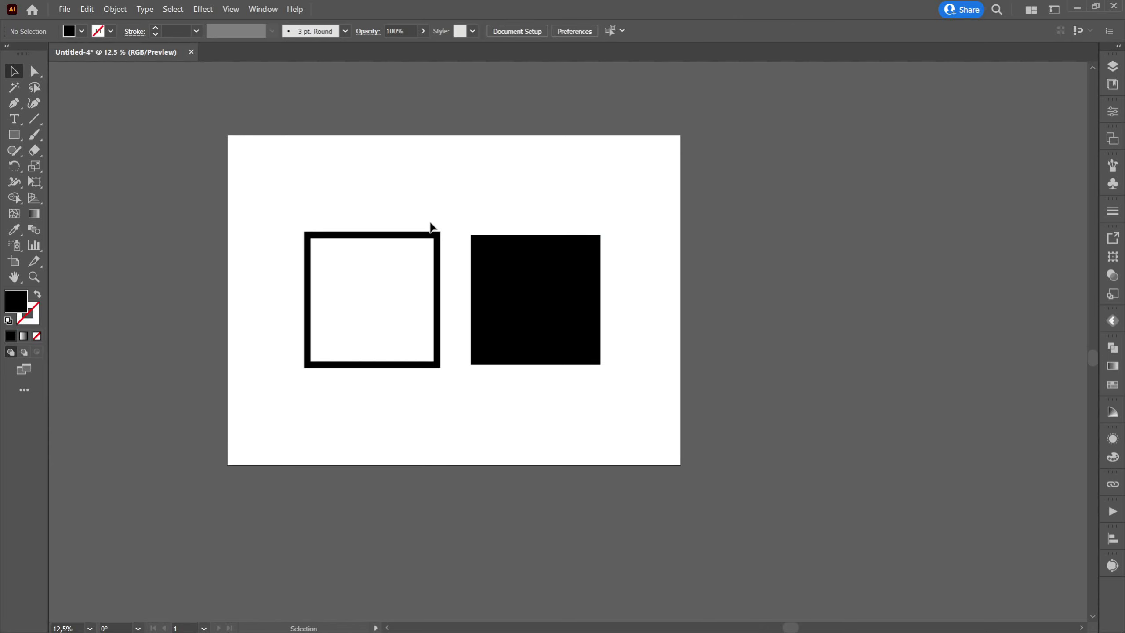
scroll(432, 232, up, 1)
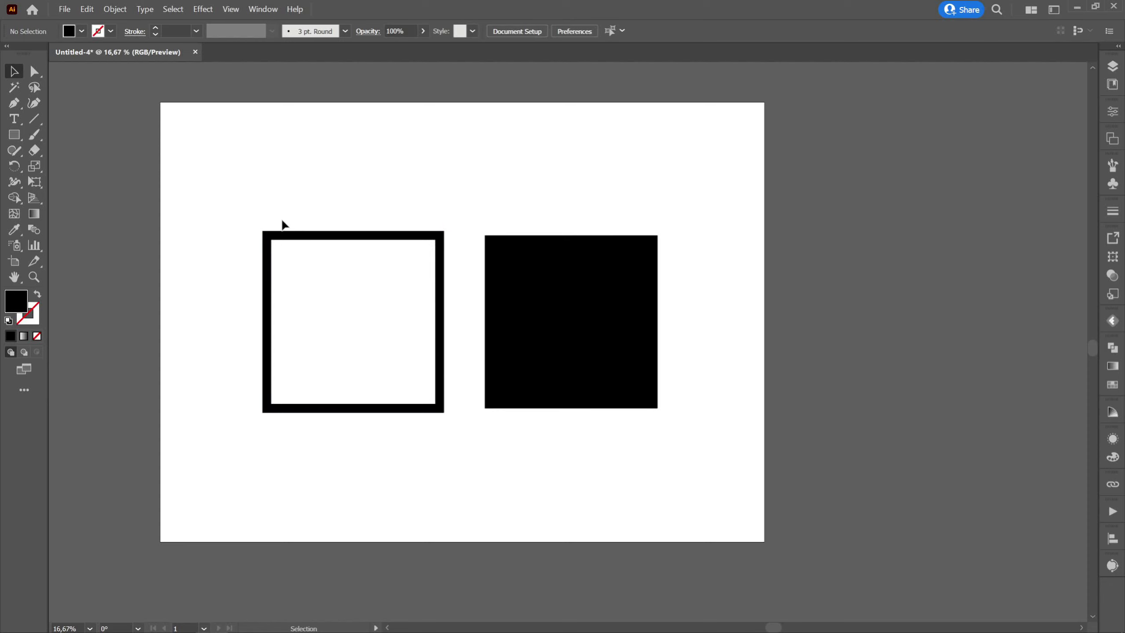
Step: Select the outlined square and raise the Eraser brush size to 132 pt
click(309, 236)
click(36, 152)
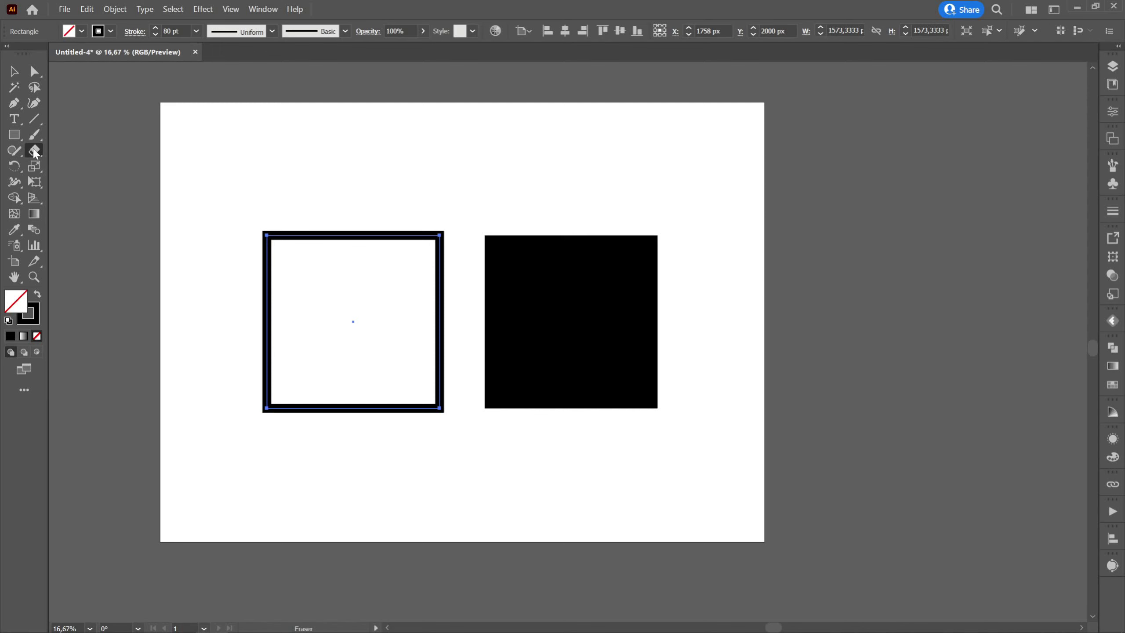
double_click(35, 151)
mouse_move(336, 275)
mouse_down()
mouse_move(362, 275)
mouse_move(329, 275)
mouse_move(342, 275)
mouse_up()
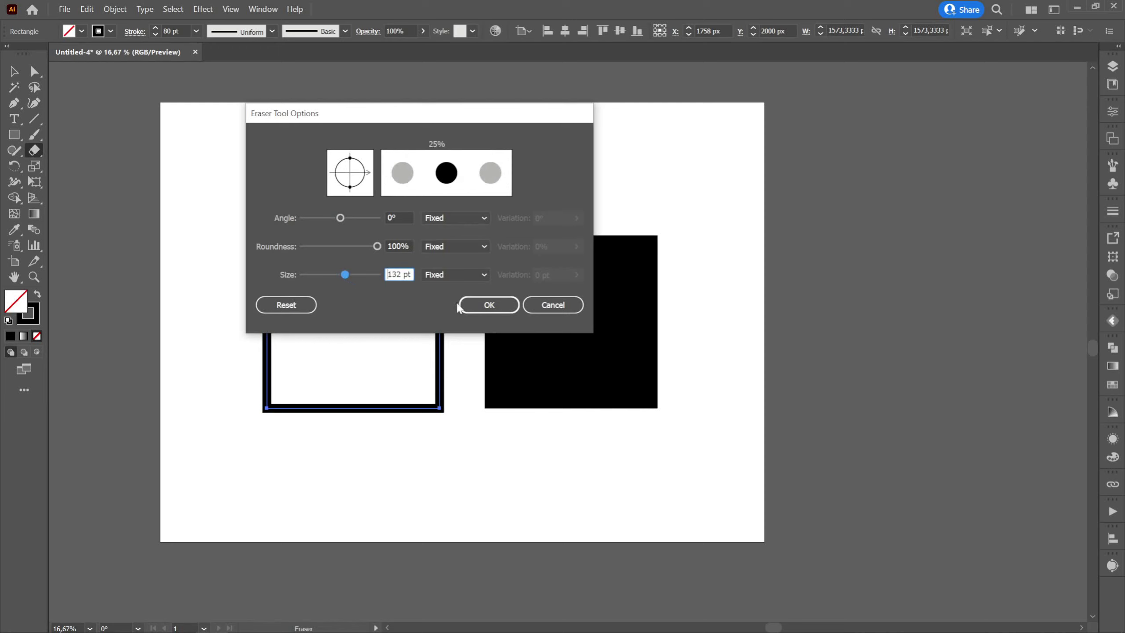
click(505, 307)
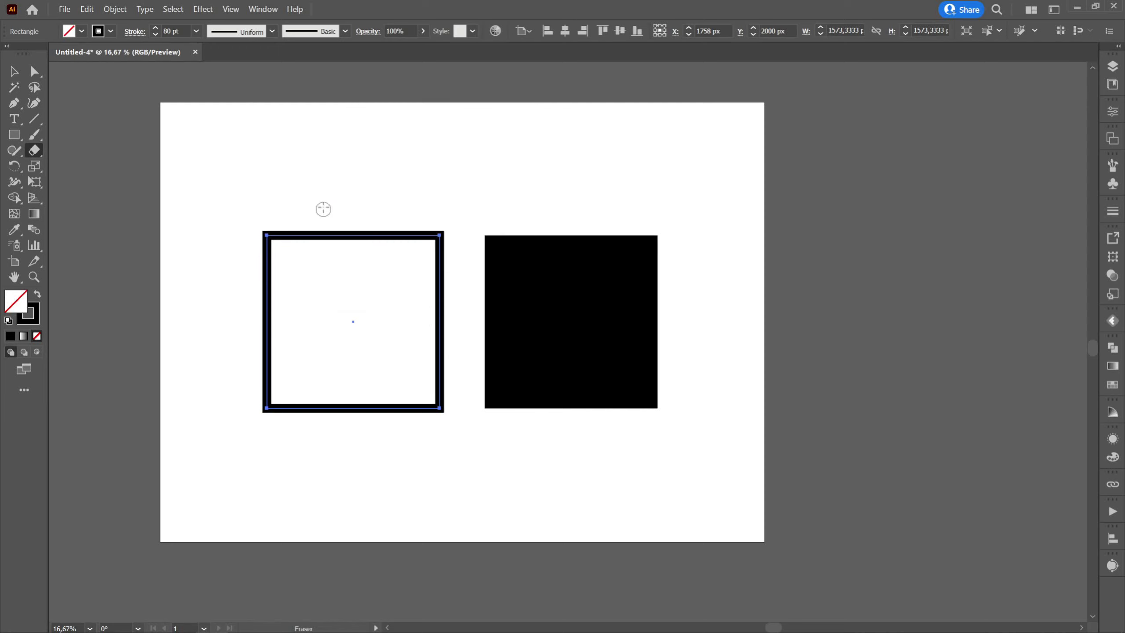
Step: Erase three curved slots through the outlined square, from the top, the bottom, and across
drag(337, 302, 336, 303)
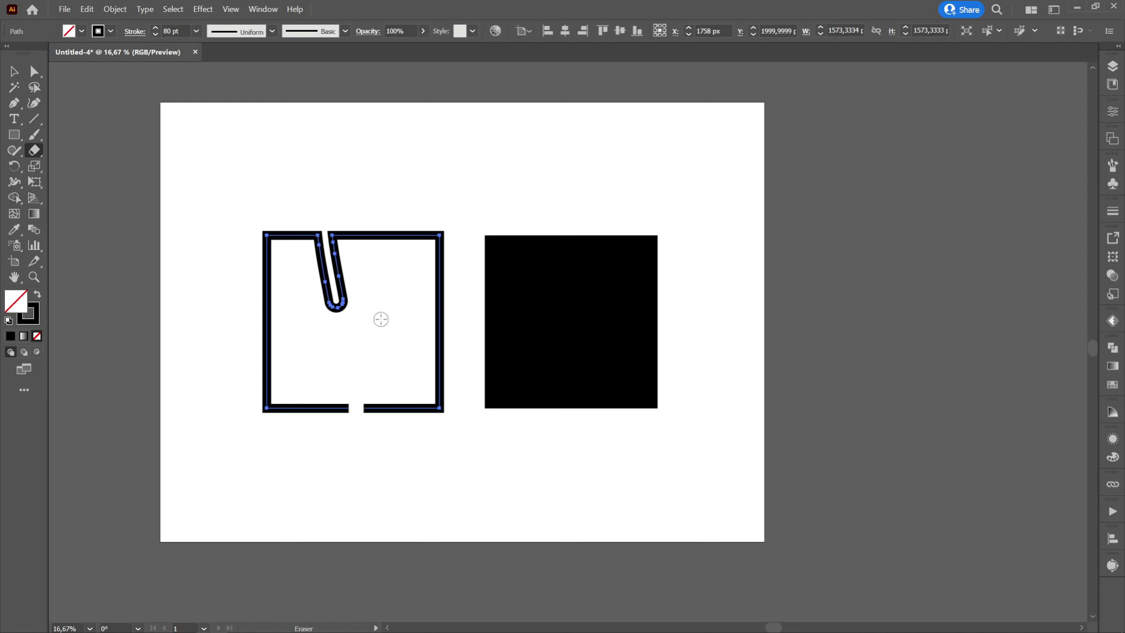
drag(356, 410, 381, 319)
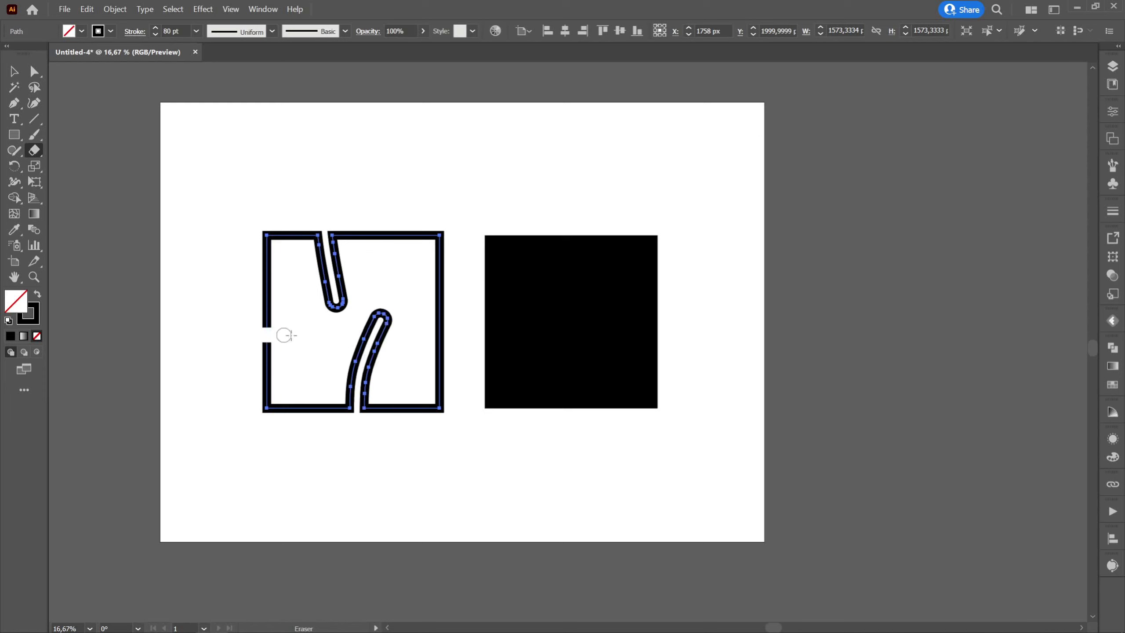
drag(284, 335, 462, 380)
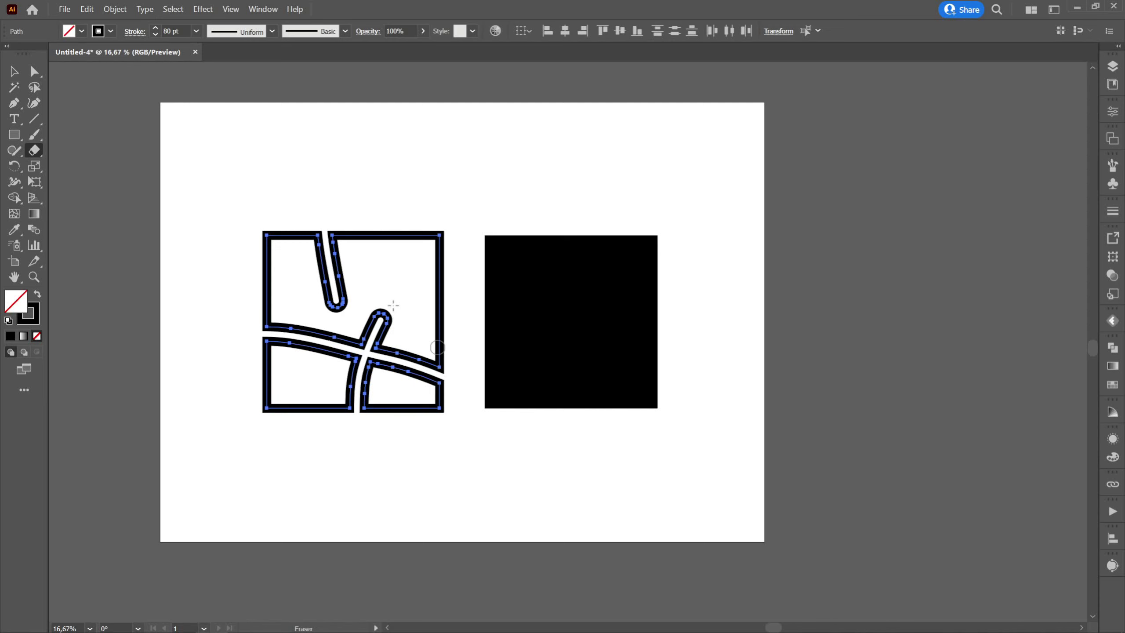
Step: Drag the lower-left, lower-right and upper pieces apart to show they're separate, undoing each move
click(13, 70)
click(143, 91)
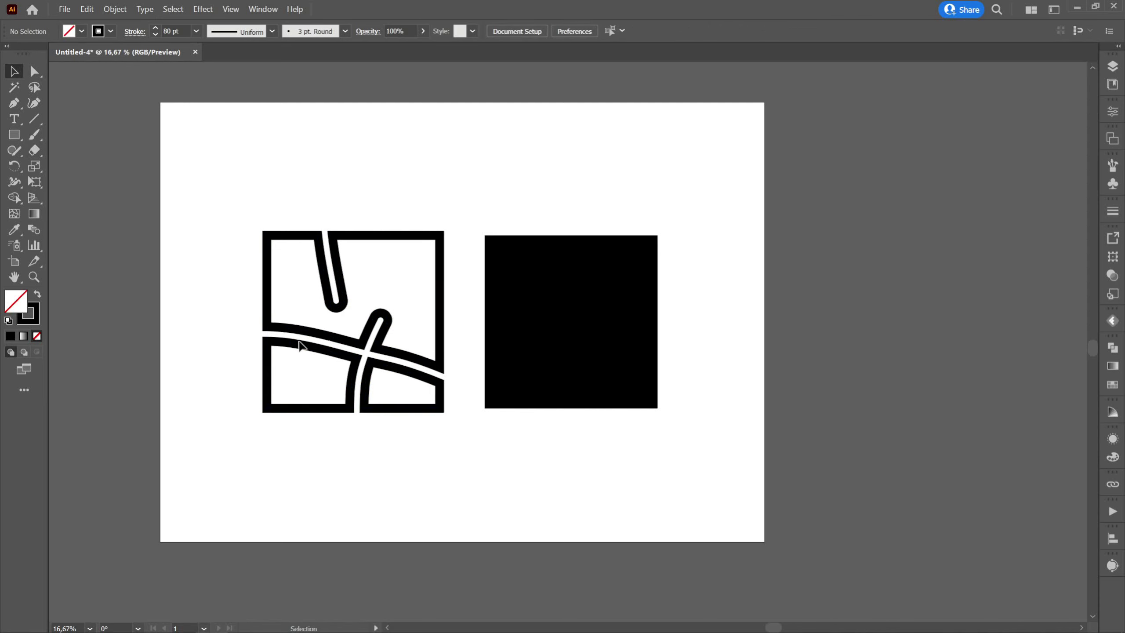
drag(310, 353, 268, 366)
key(ctrl+z)
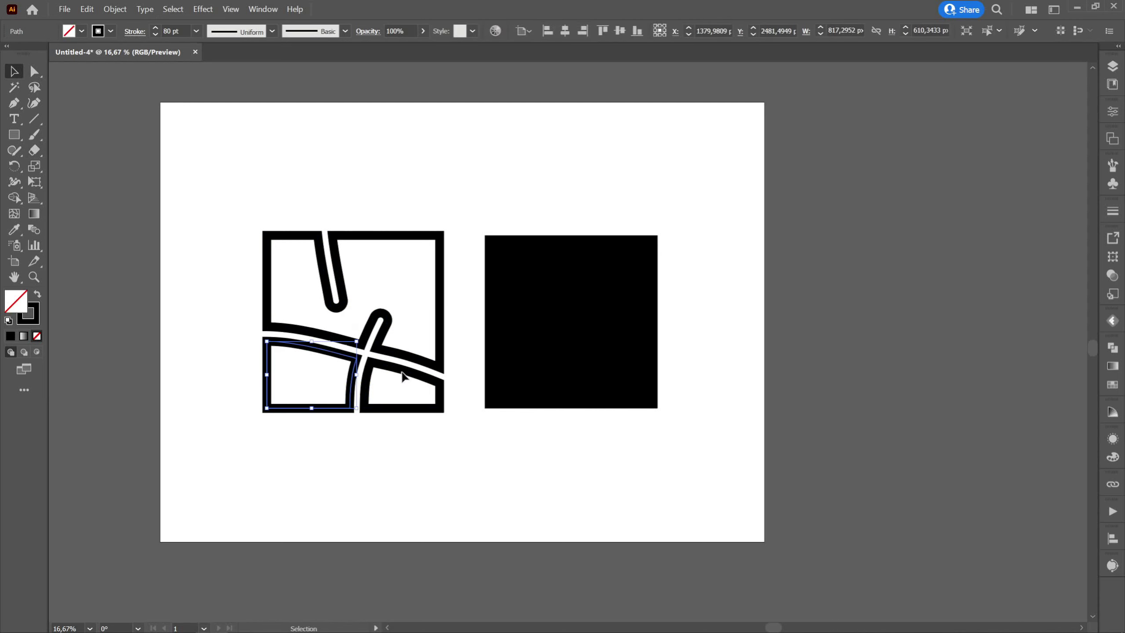
drag(407, 390, 408, 410)
key(ctrl+z)
drag(408, 359, 432, 321)
key(ctrl+z)
key(ctrl+z)
click(510, 181)
scroll(487, 222, right, 2)
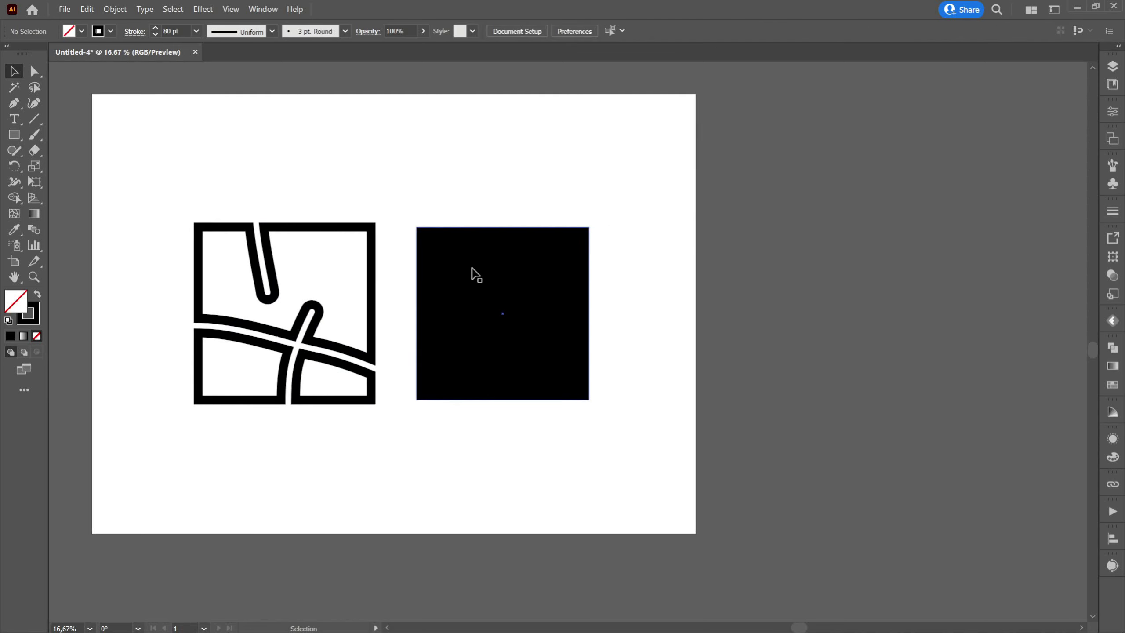
Step: Erase an S-shaped channel through the selected black square
click(477, 283)
click(36, 151)
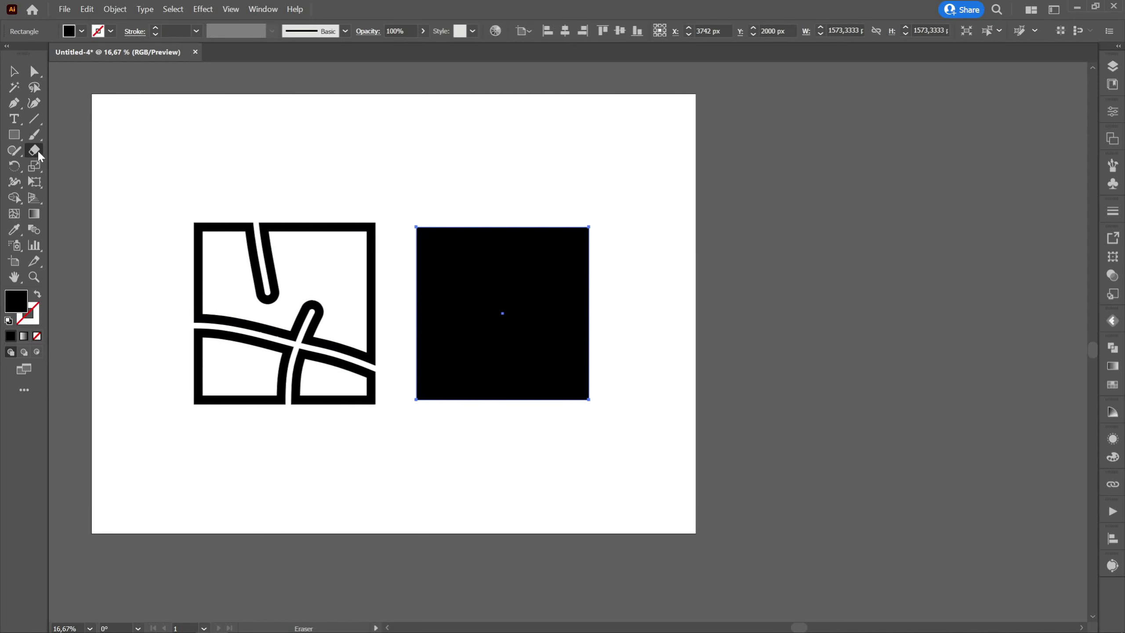
mouse_move(497, 206)
mouse_down()
mouse_move(480, 257)
mouse_move(492, 272)
mouse_move(539, 284)
mouse_move(535, 324)
mouse_move(475, 339)
mouse_move(462, 362)
mouse_move(474, 389)
mouse_move(505, 412)
mouse_up()
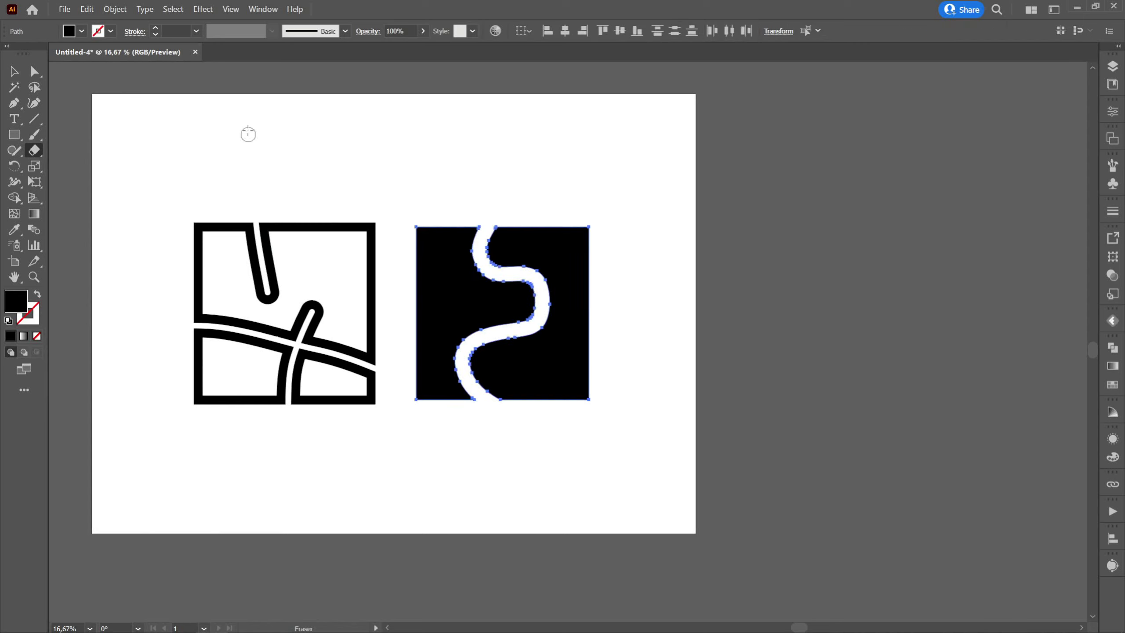
Step: Move the black square's right piece rightward, then undo to rejoin it
click(15, 72)
drag(566, 283, 635, 286)
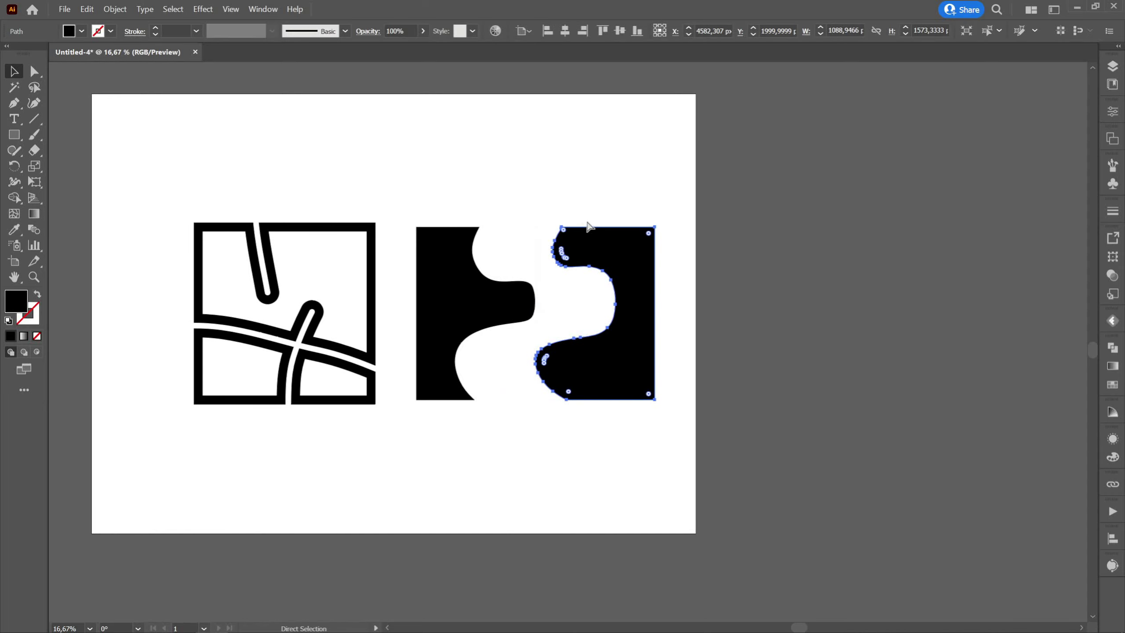
key(ctrl+z)
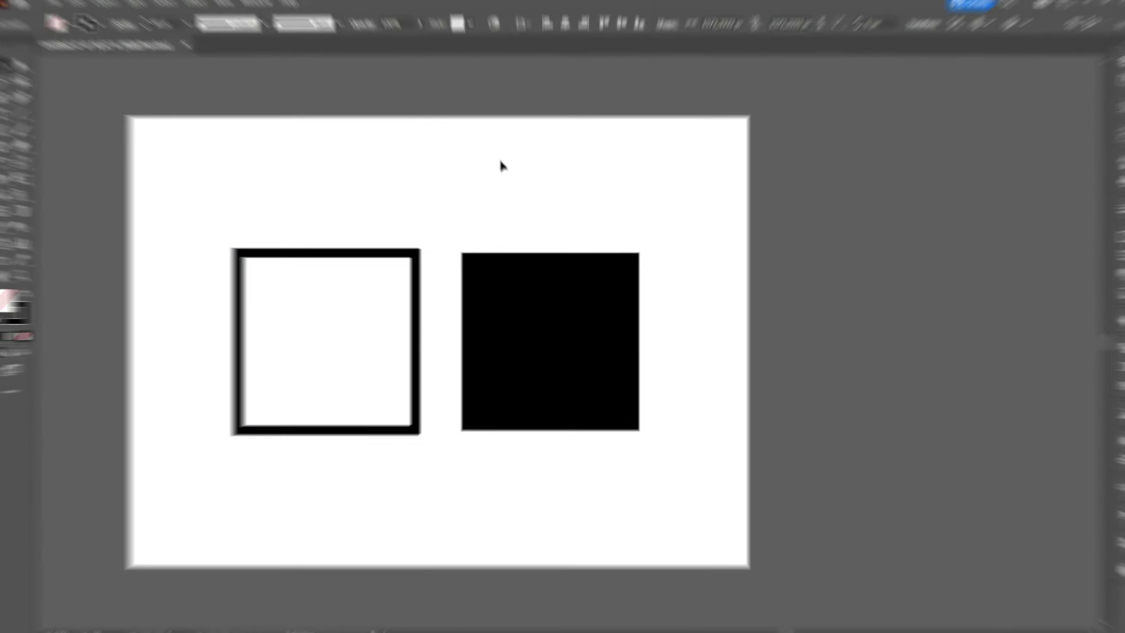
Step: Snip the outlined square with Scissors at its top-left, top-right and bottom-right corners
drag(331, 167, 344, 160)
click(36, 154)
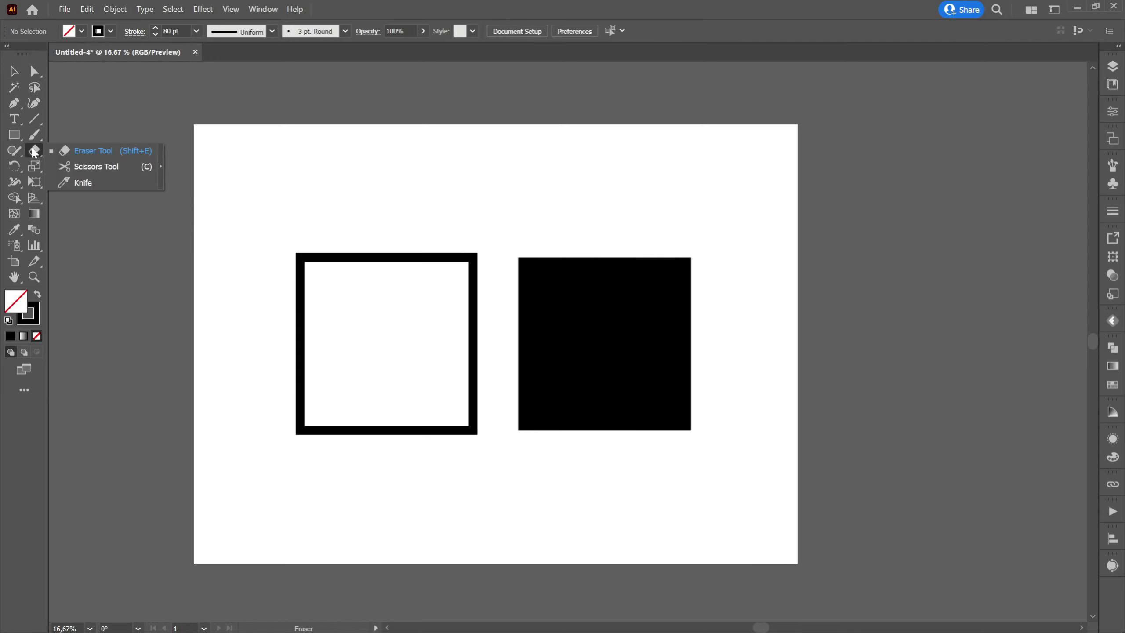
click(93, 167)
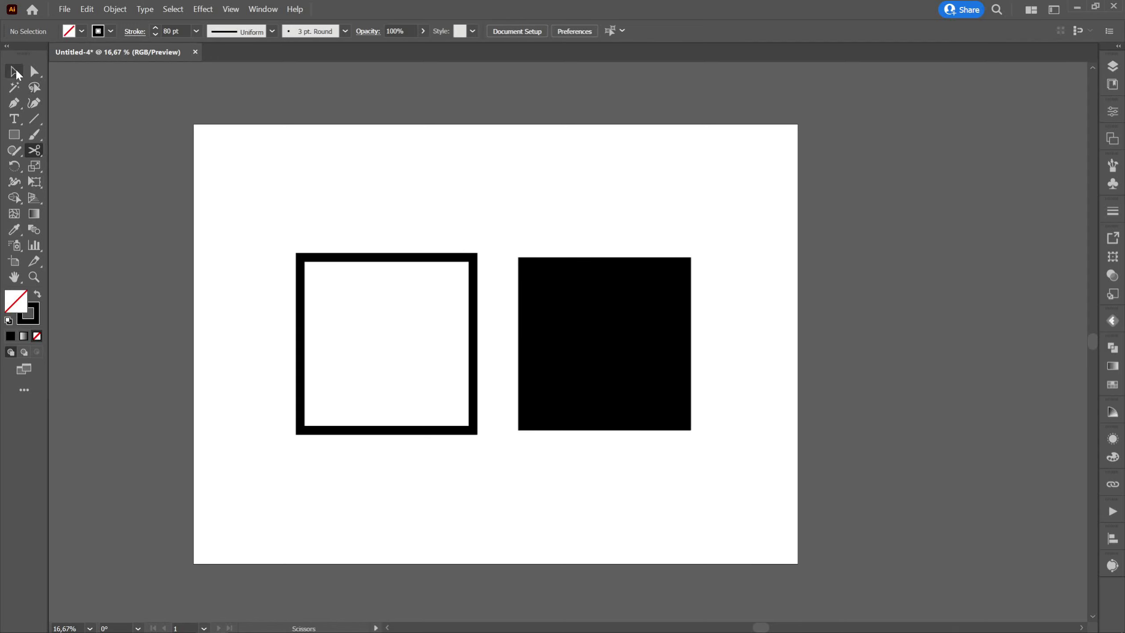
click(13, 70)
click(427, 260)
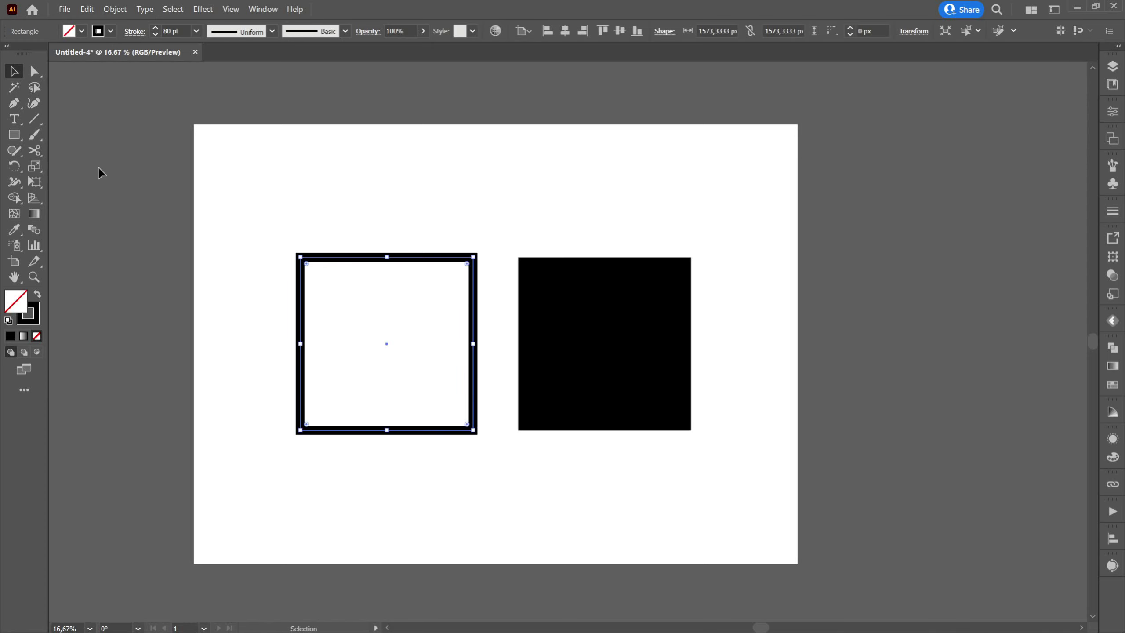
click(36, 151)
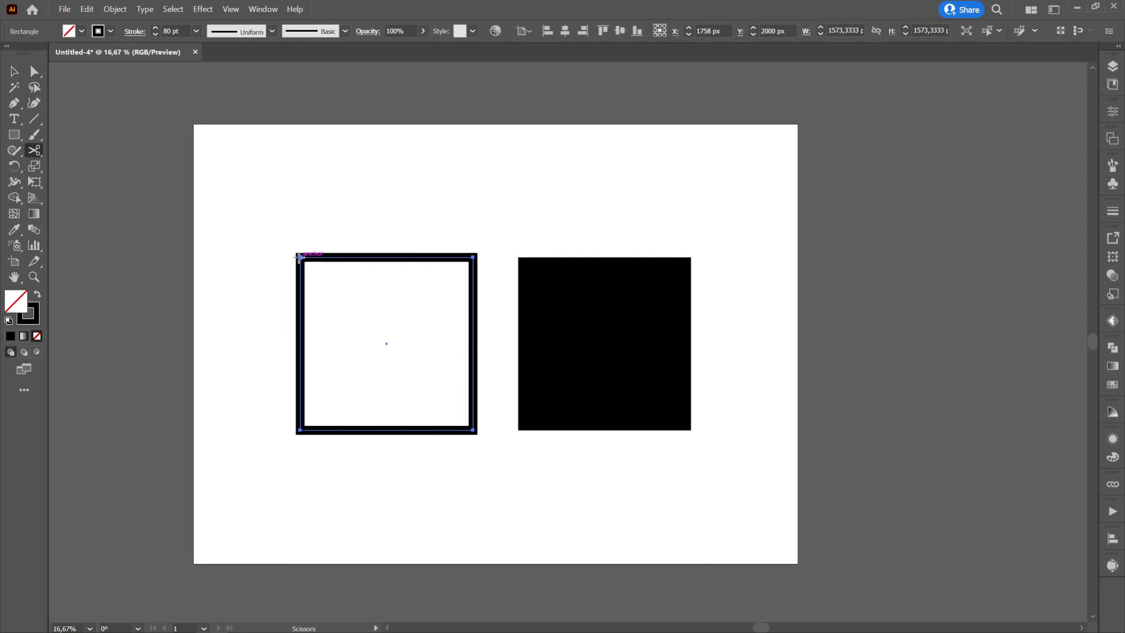
click(300, 257)
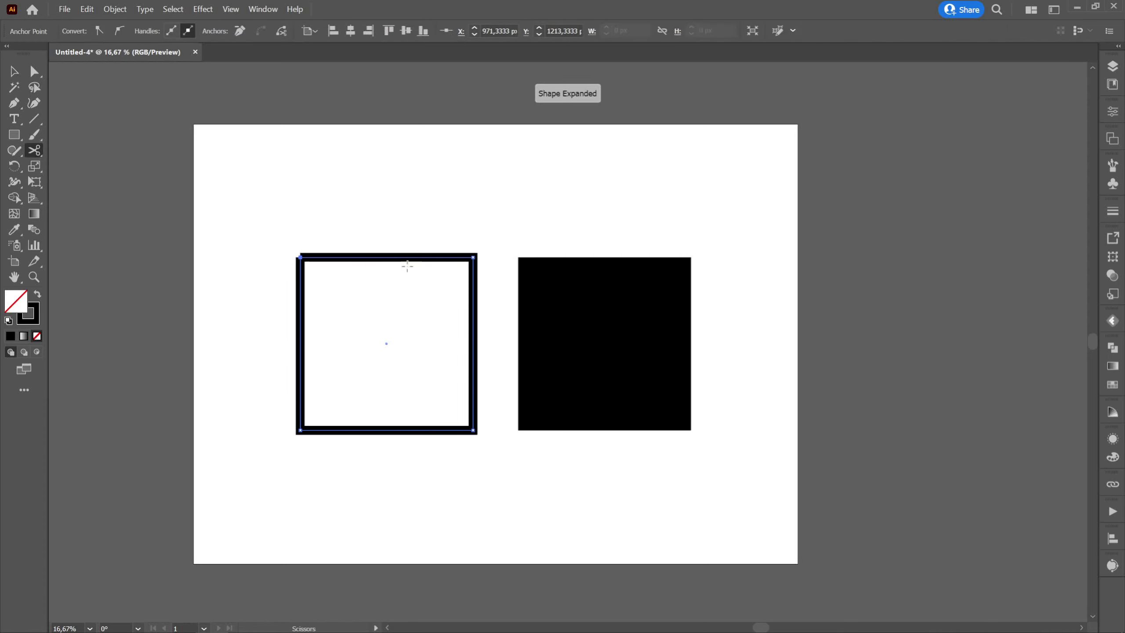
click(473, 257)
click(473, 429)
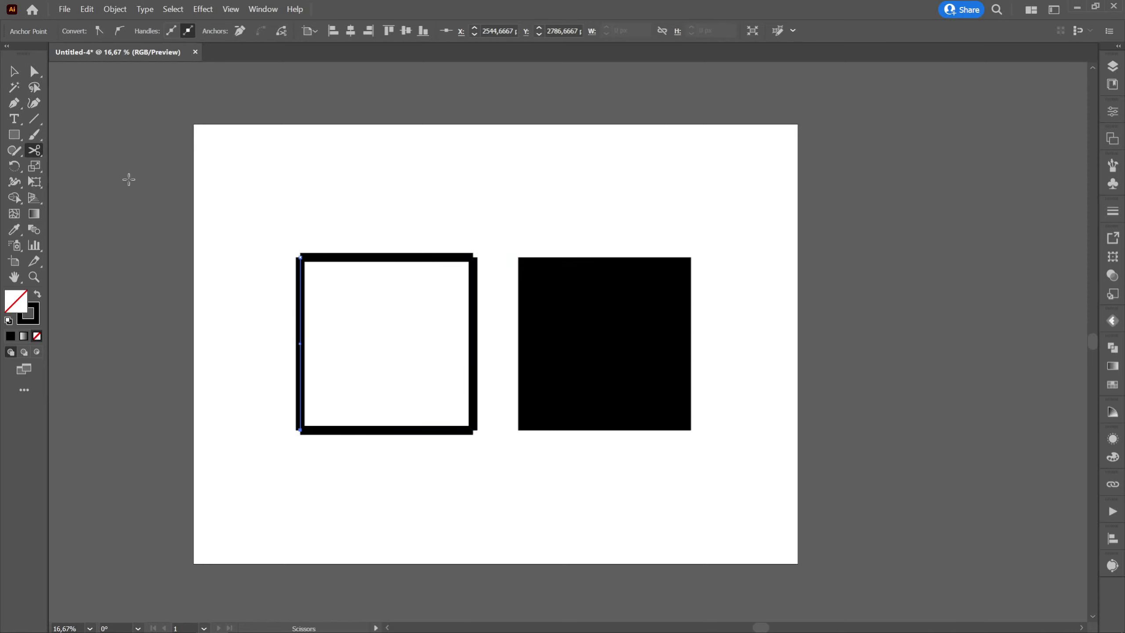
Step: Lift the square's cut-off top side upward above the open square
click(12, 72)
drag(335, 257, 323, 212)
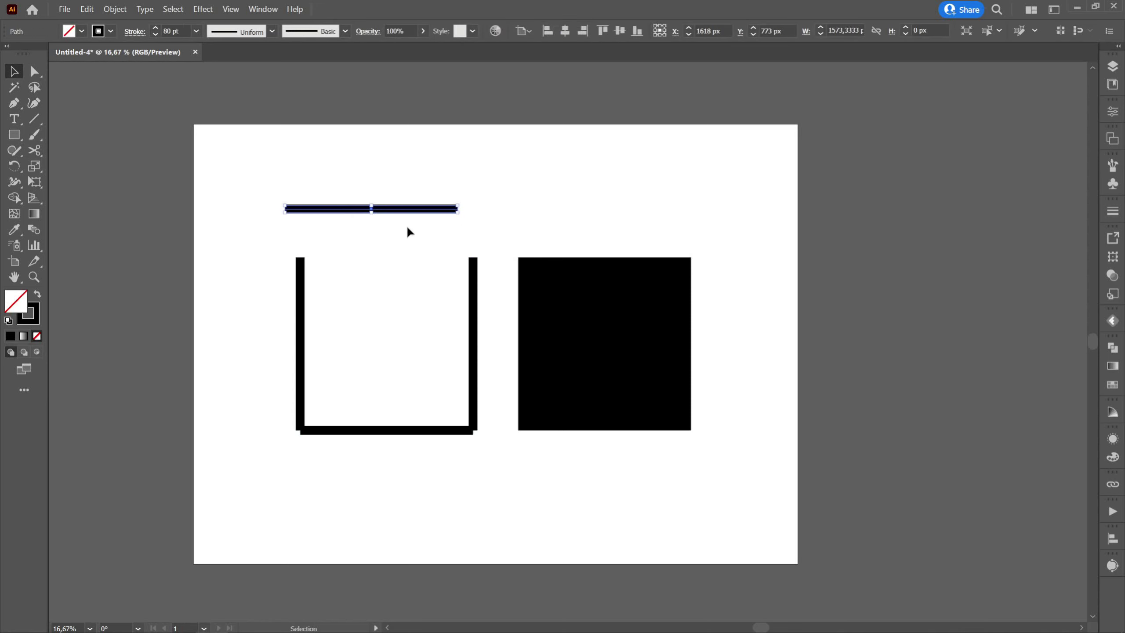
key(ctrl+z)
drag(473, 306, 495, 327)
key(ctrl+z)
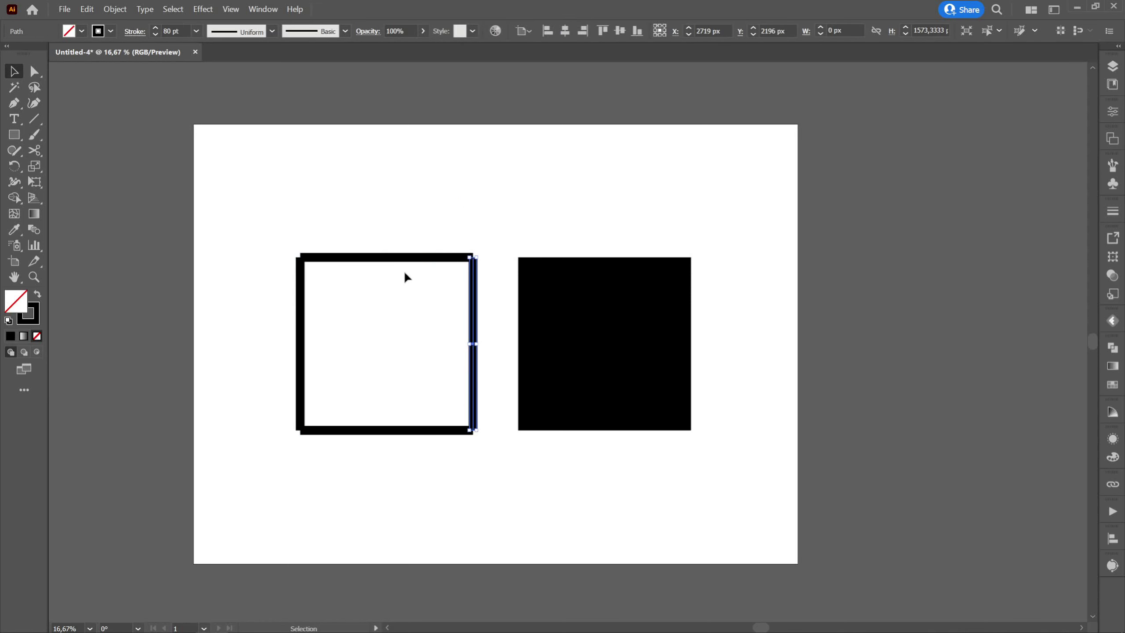
drag(402, 258, 394, 211)
scroll(293, 208, up, 3)
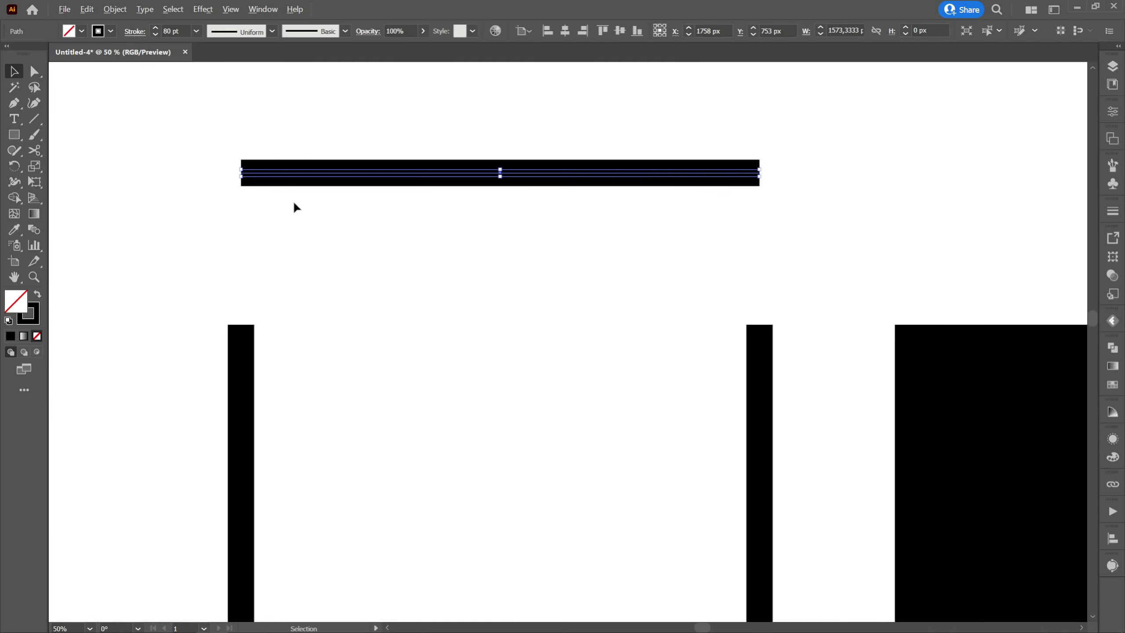
Step: Cut the lifted top bar with Scissors at two points along its length
click(35, 151)
click(307, 172)
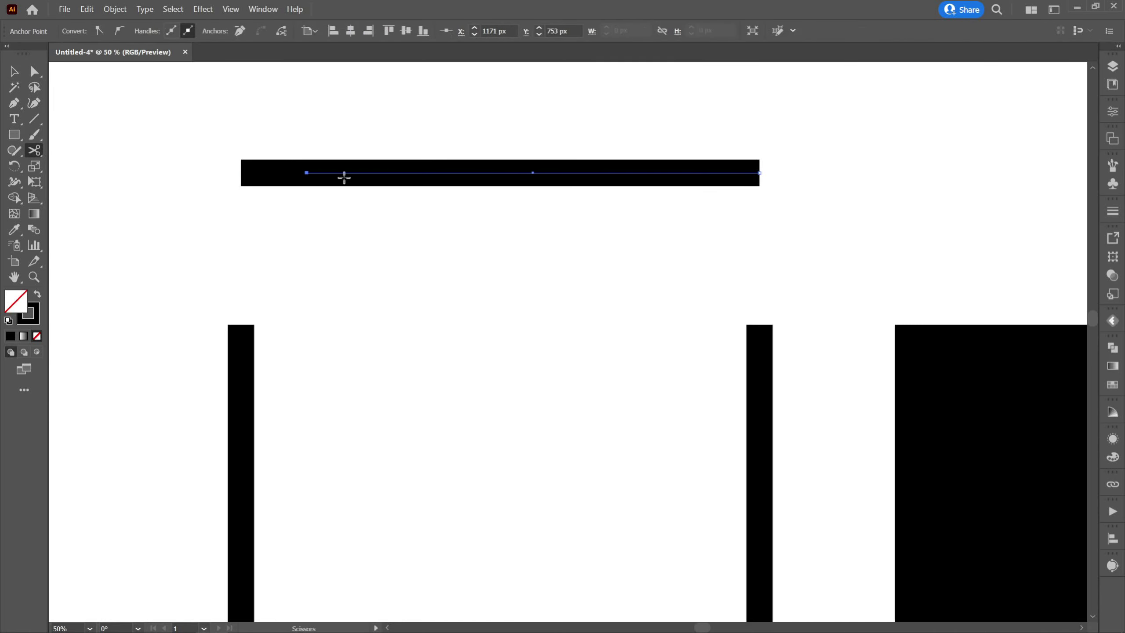
click(388, 173)
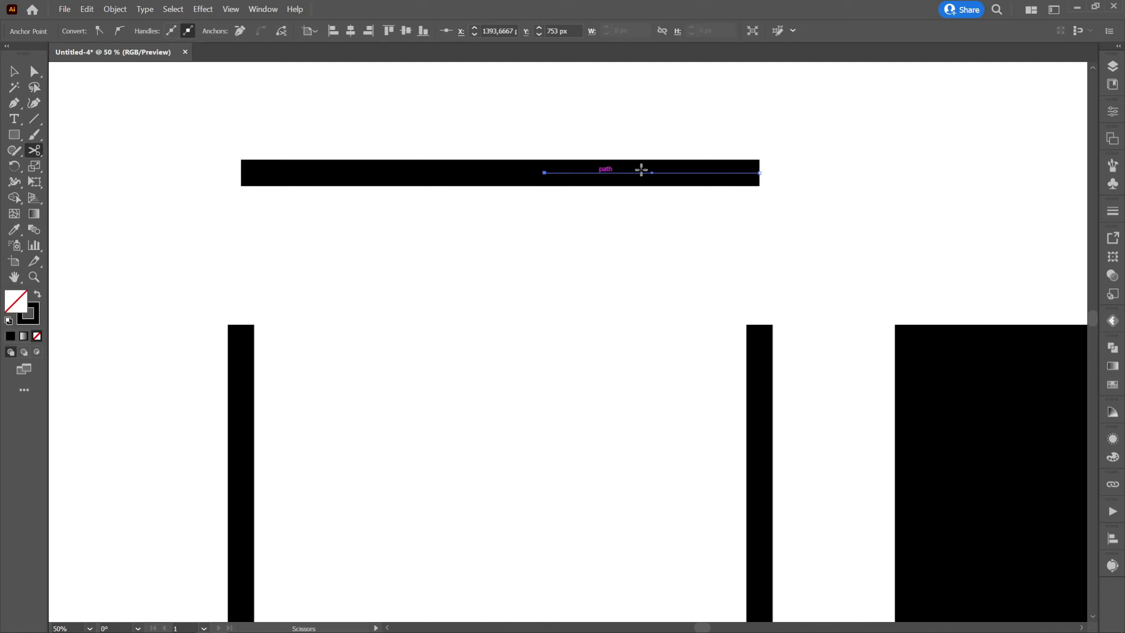
Step: Scatter the bar pieces: left piece further left, one raised higher, another dropped lower
click(13, 71)
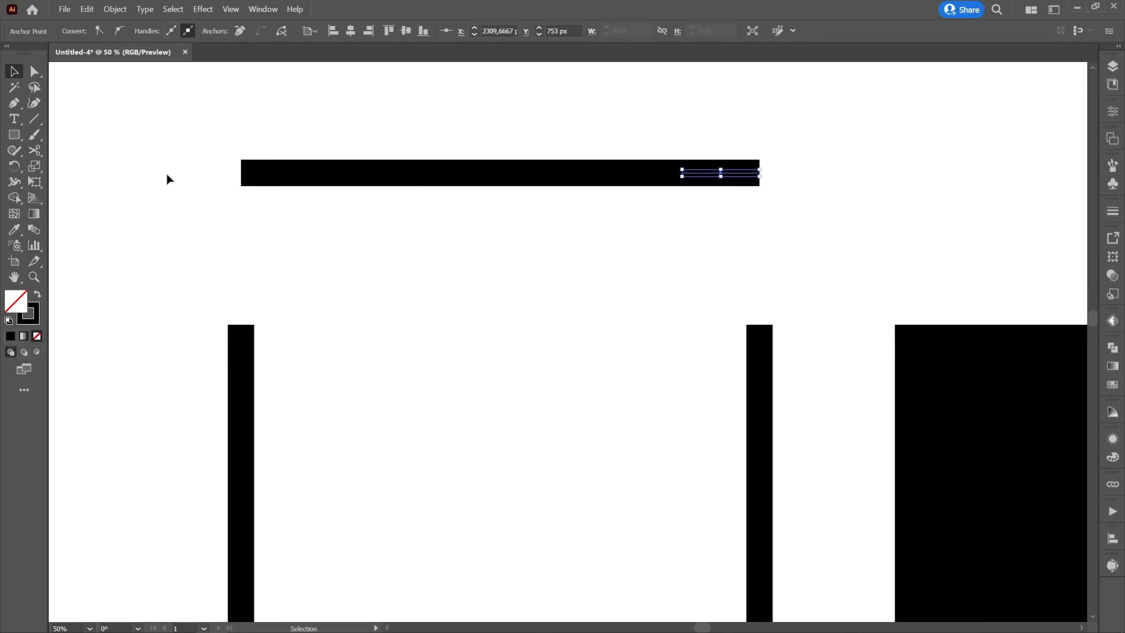
click(294, 174)
drag(295, 174, 229, 175)
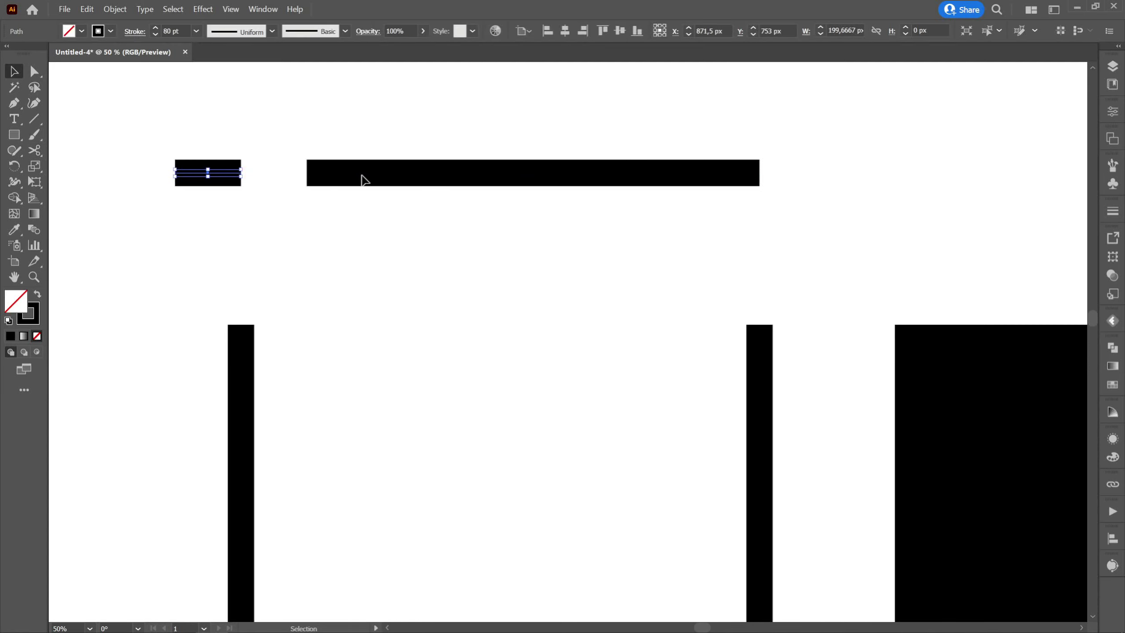
drag(364, 176, 364, 130)
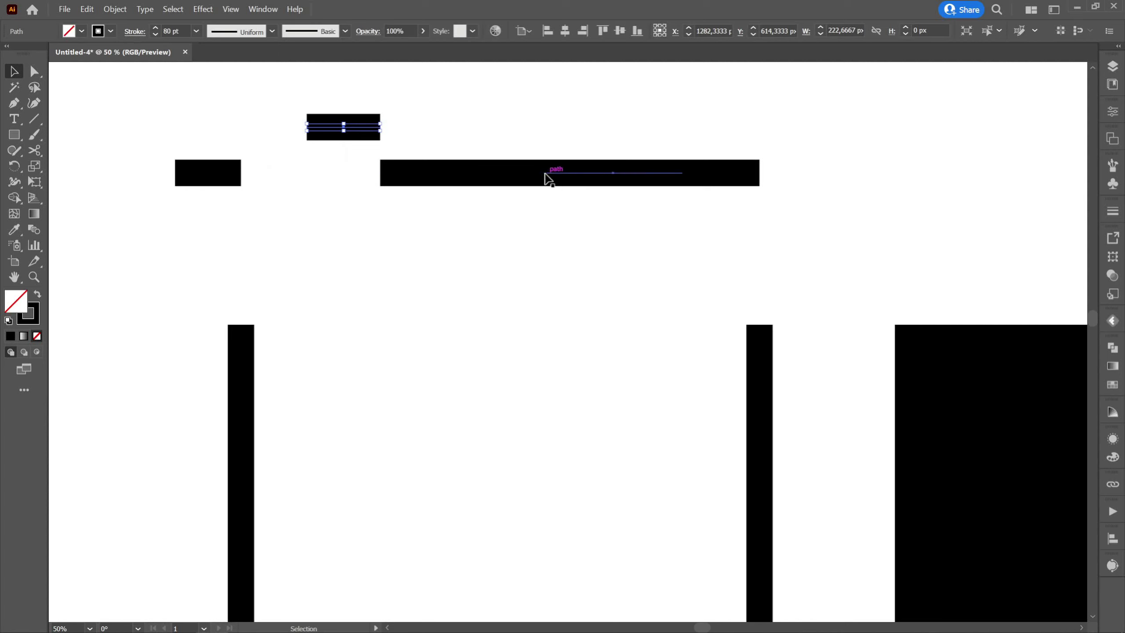
drag(587, 177, 587, 242)
click(420, 269)
scroll(364, 178, down, 3)
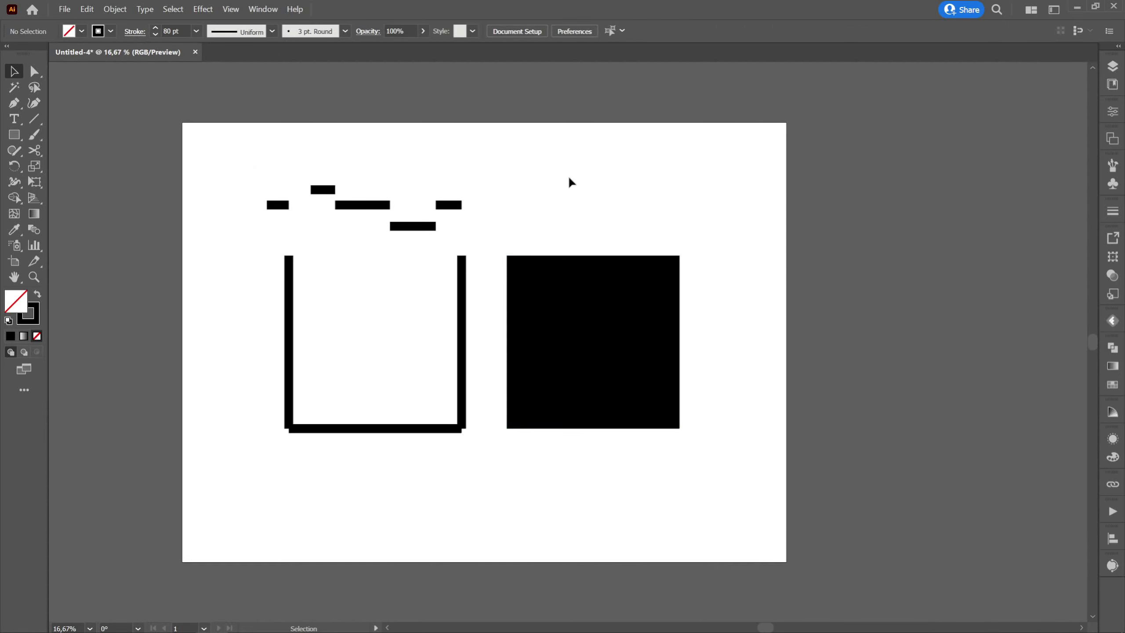
Step: Split the black square with Scissors cuts at its top and bottom edges, moving the right half rightward
drag(617, 187, 442, 176)
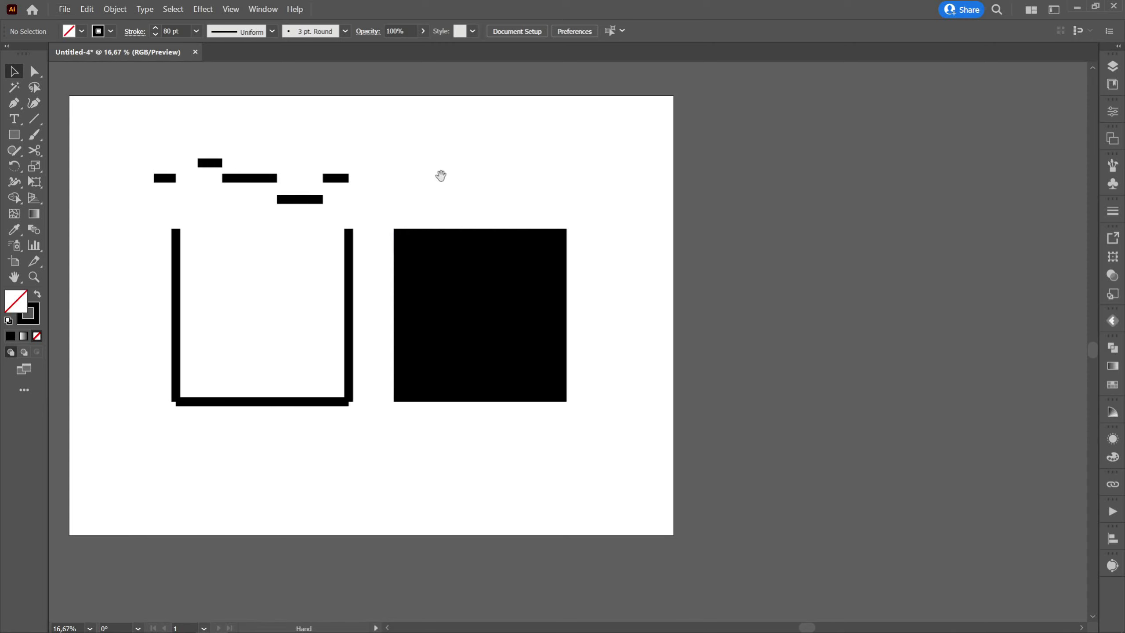
click(462, 277)
click(35, 151)
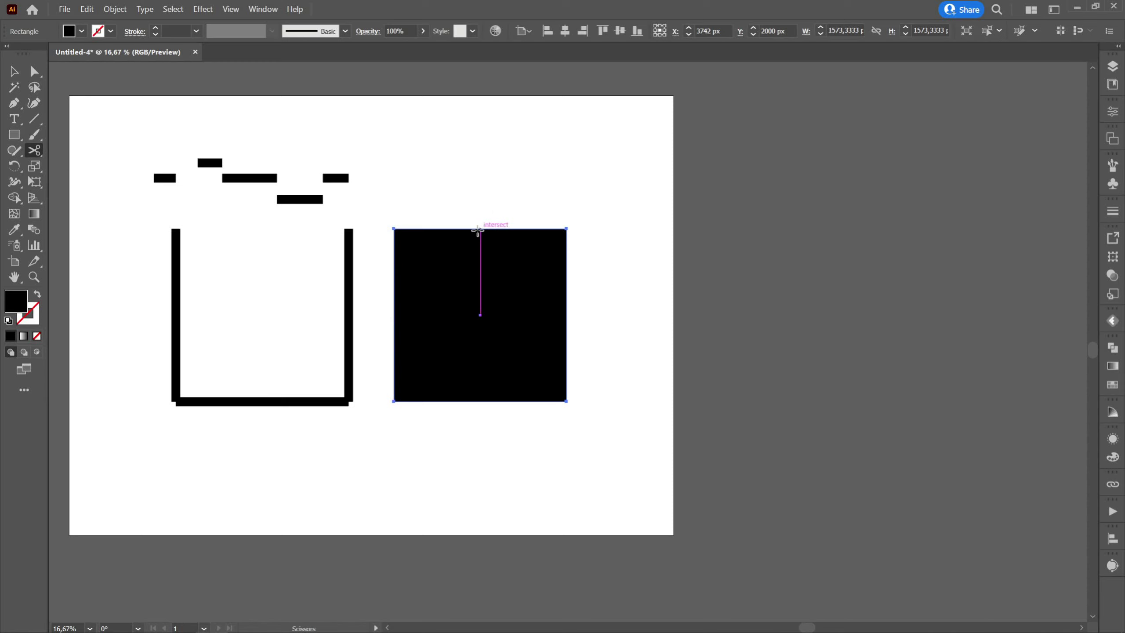
click(478, 228)
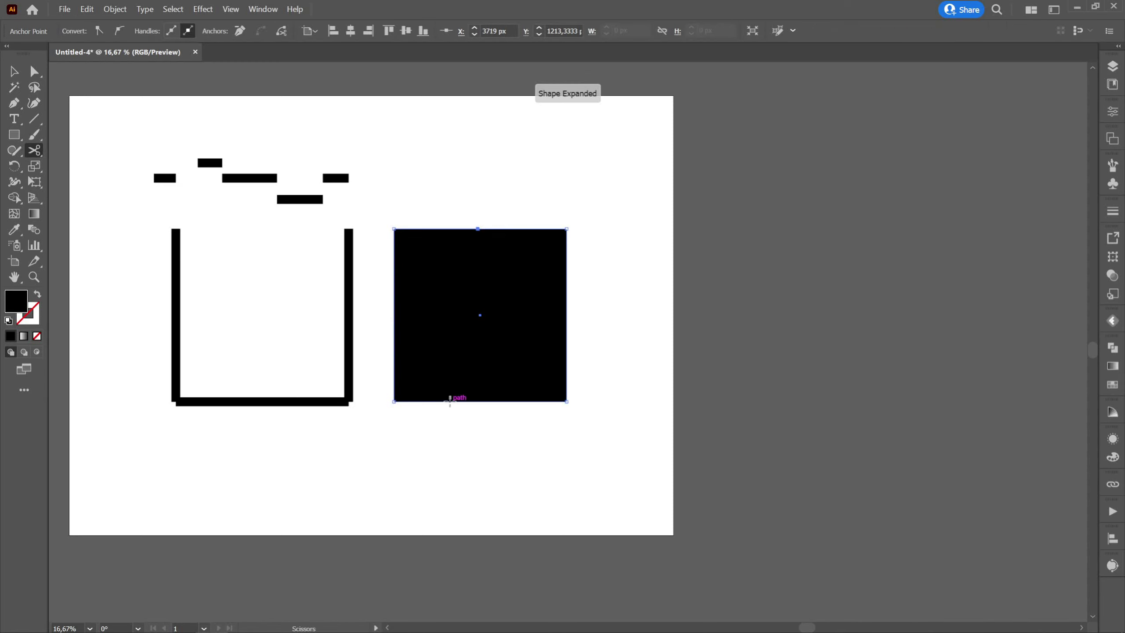
click(477, 401)
key(v)
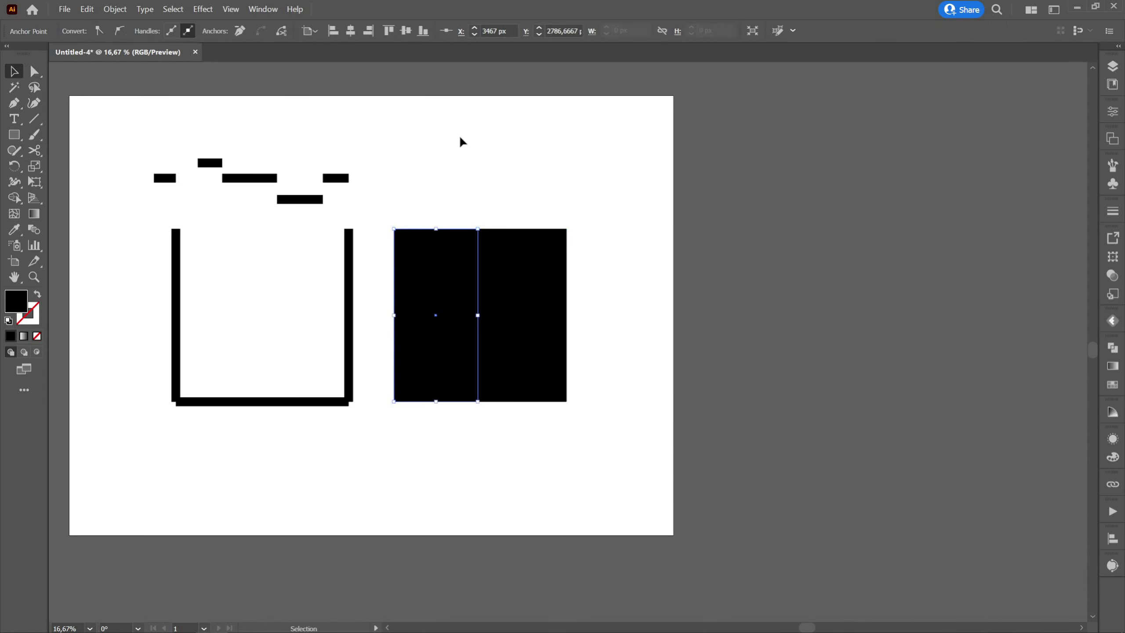
drag(527, 289, 607, 291)
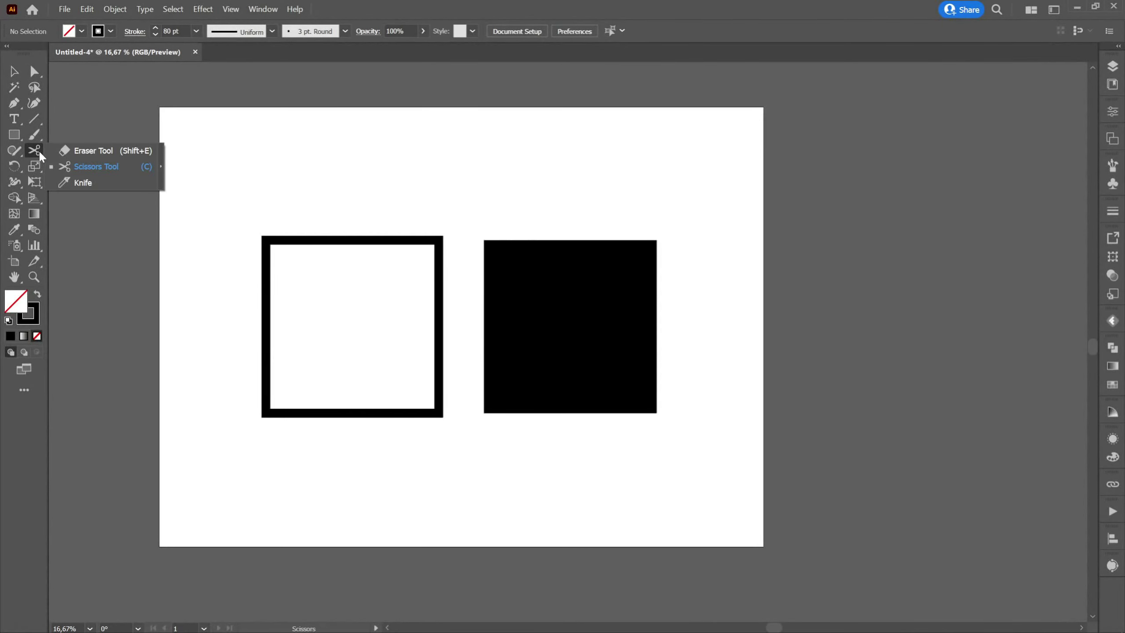
Step: Slice the outlined square with the Knife through its top-right corner and bottom edge
click(82, 182)
click(14, 73)
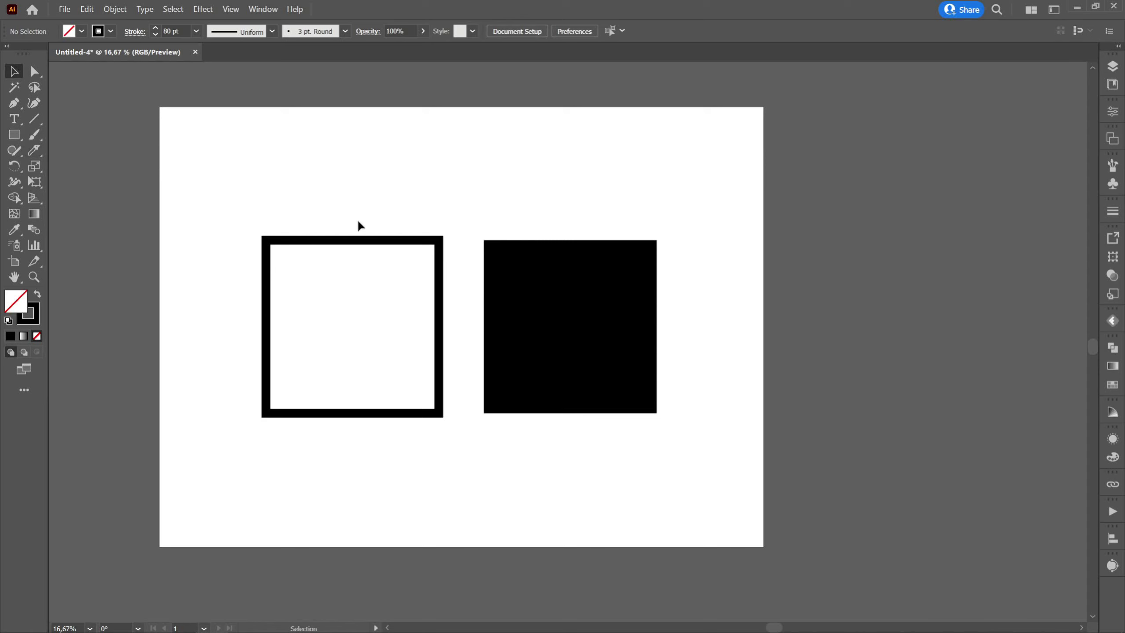
click(351, 241)
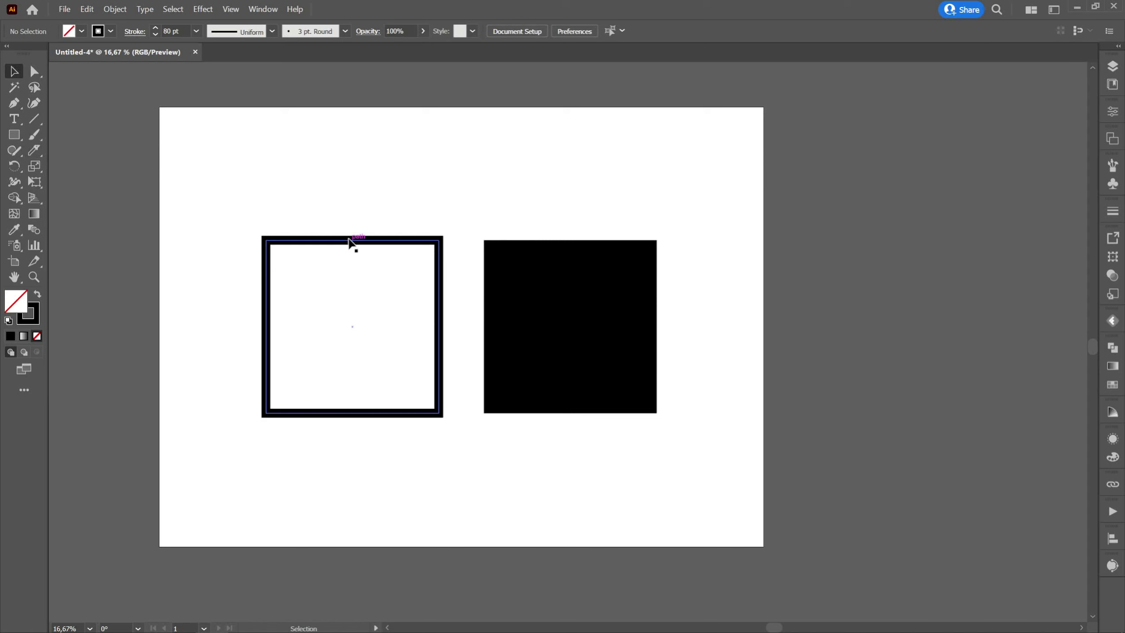
click(36, 151)
drag(319, 220, 313, 241)
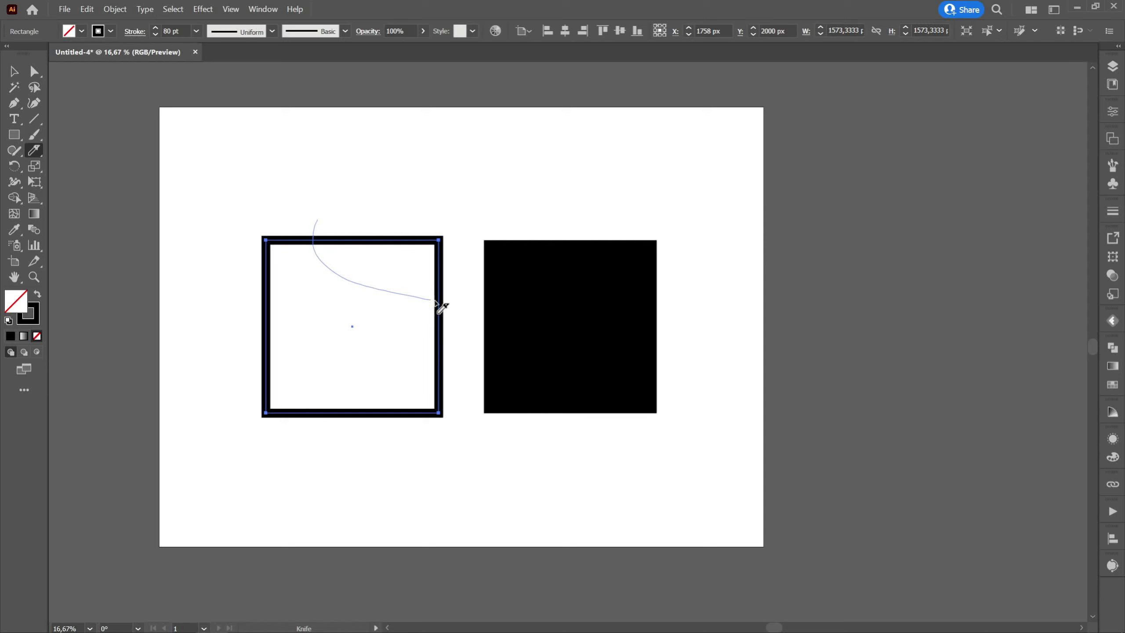
drag(412, 373, 382, 436)
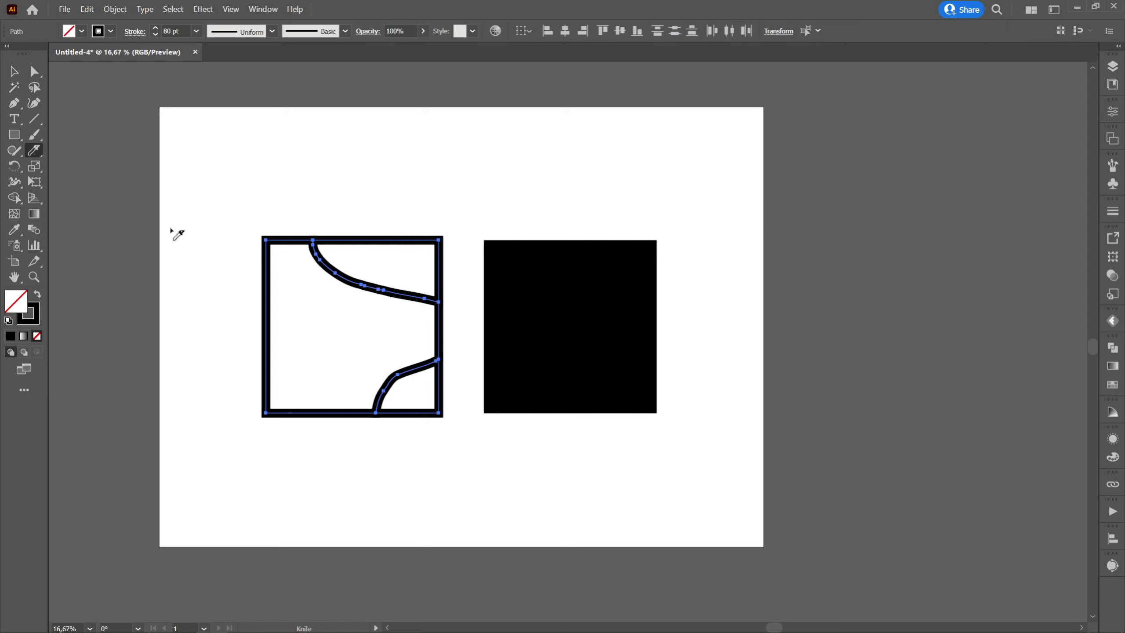
Step: Pull the top-right piece up and the small bottom-right piece down and right
click(13, 71)
click(353, 133)
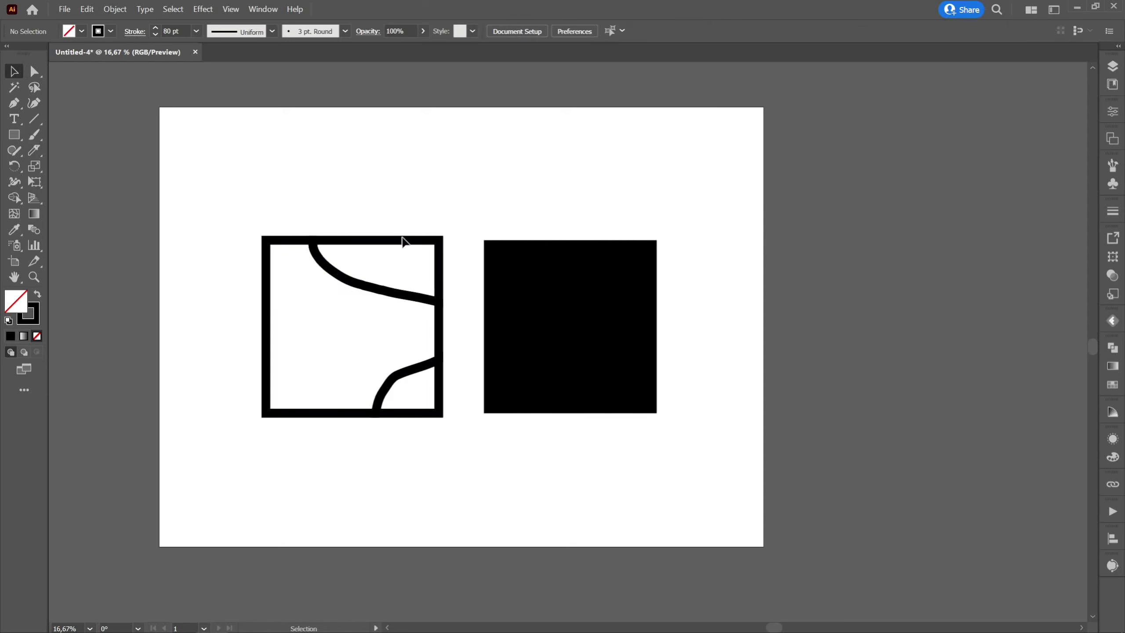
drag(402, 241, 438, 207)
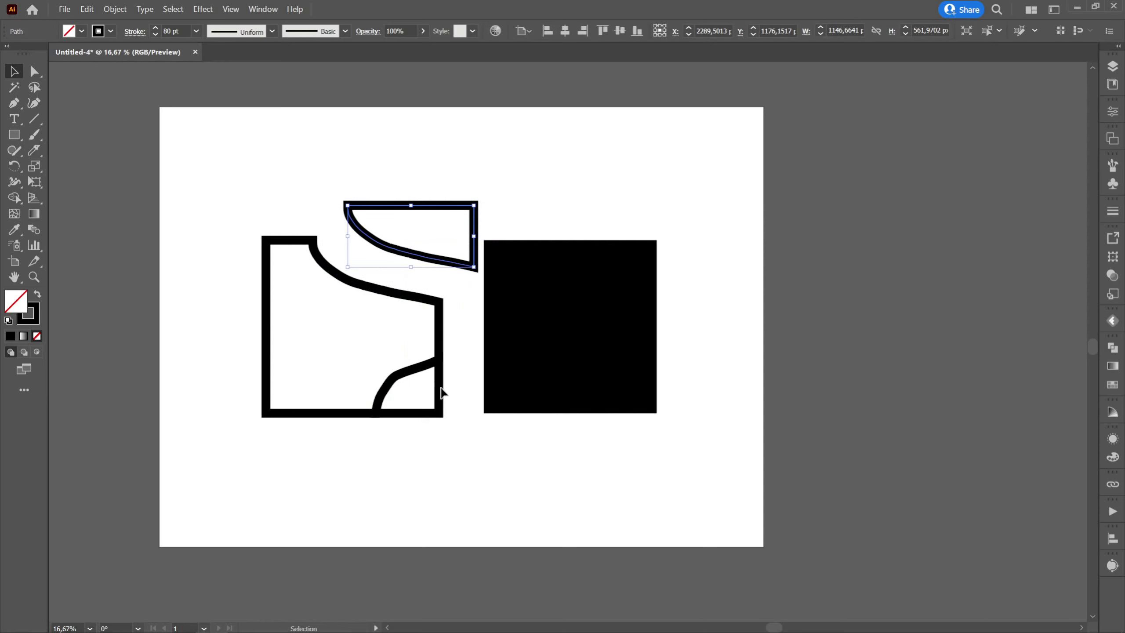
drag(439, 389, 468, 418)
click(510, 455)
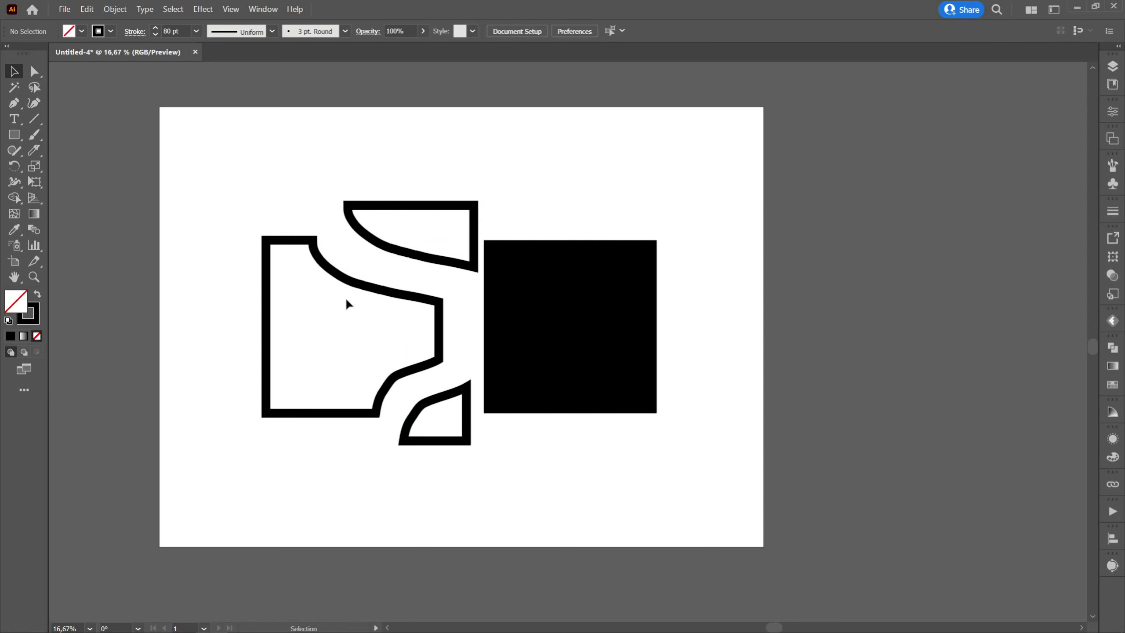
scroll(346, 297, up, 1)
Step: Knife the large outlined piece with horizontal and diagonal cuts, undoing one unwanted cut
click(352, 271)
click(36, 152)
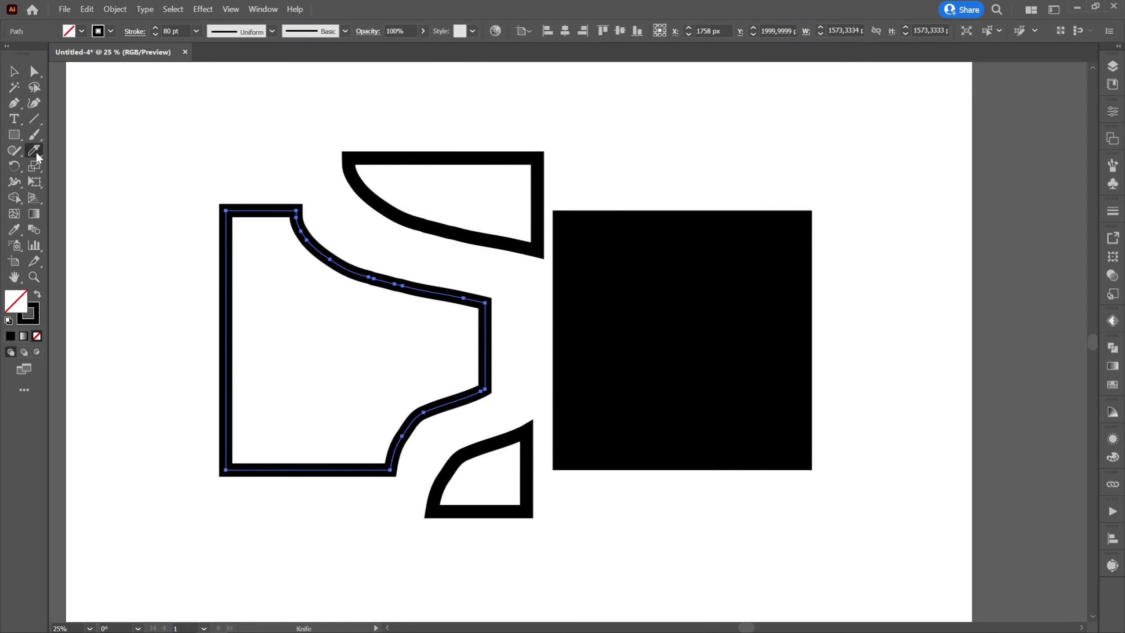
drag(279, 338, 277, 337)
key(ctrl+z)
mouse_move(158, 353)
mouse_down()
mouse_move(428, 354)
mouse_move(528, 332)
mouse_up()
drag(379, 252, 301, 540)
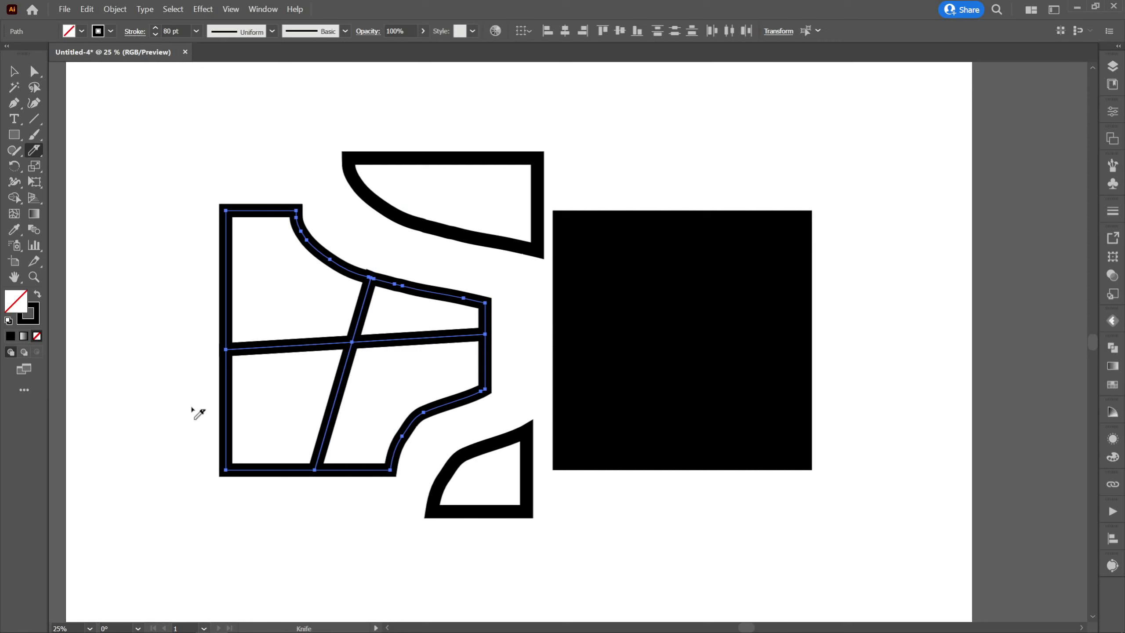
drag(189, 399, 470, 430)
Step: Spread the cut fragments apart: bottom-left, middle, top-left and lower-left pieces, upper-middle raised
click(13, 72)
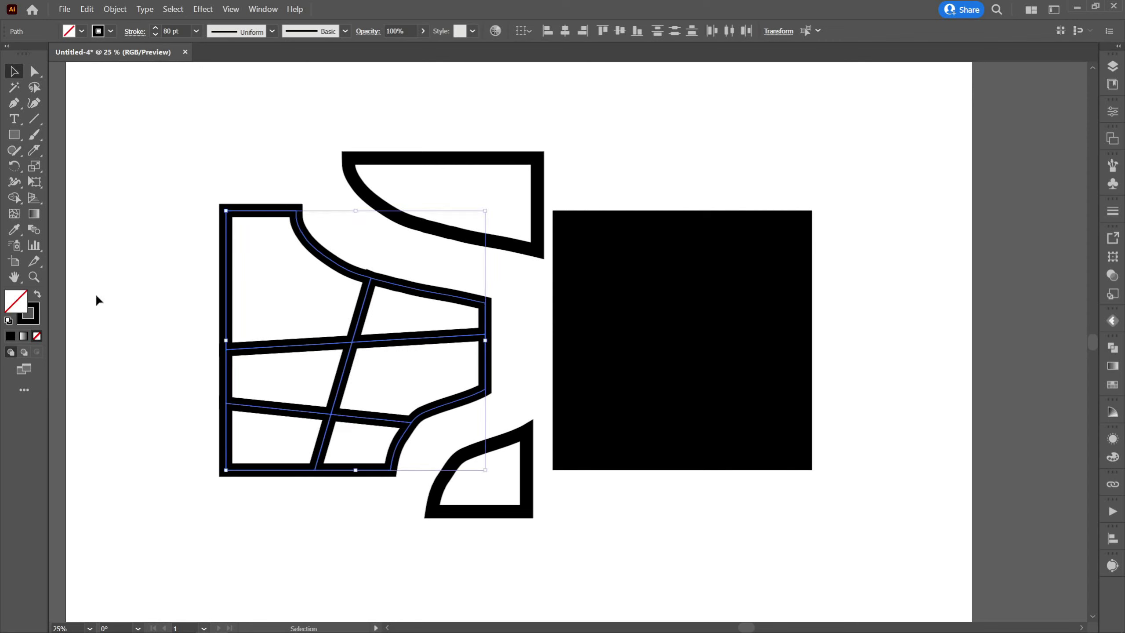
click(95, 294)
drag(225, 442, 179, 469)
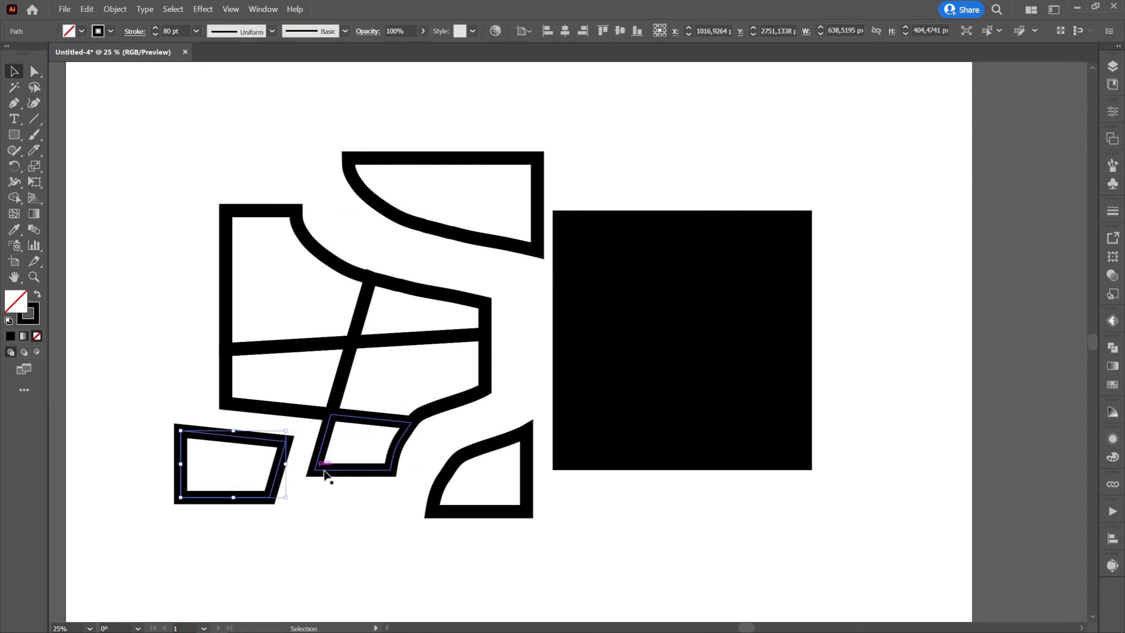
drag(346, 473, 352, 491)
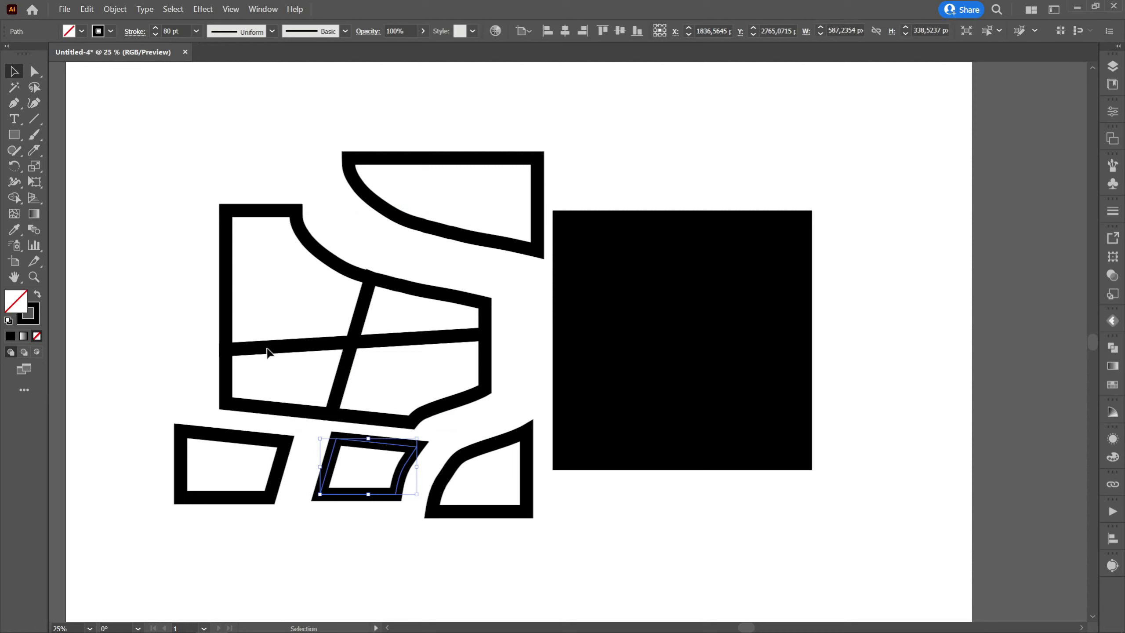
drag(229, 300, 191, 239)
drag(229, 372, 181, 363)
drag(447, 296, 443, 267)
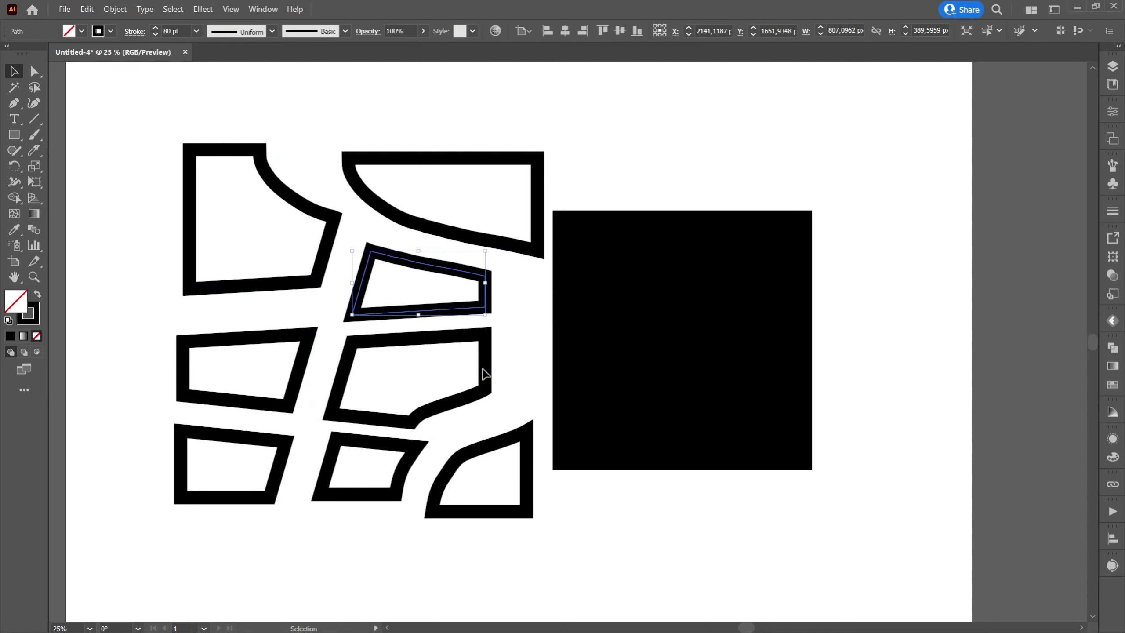
click(522, 361)
Step: Nudge the upper-middle fragment up and left
scroll(443, 288, right, 5)
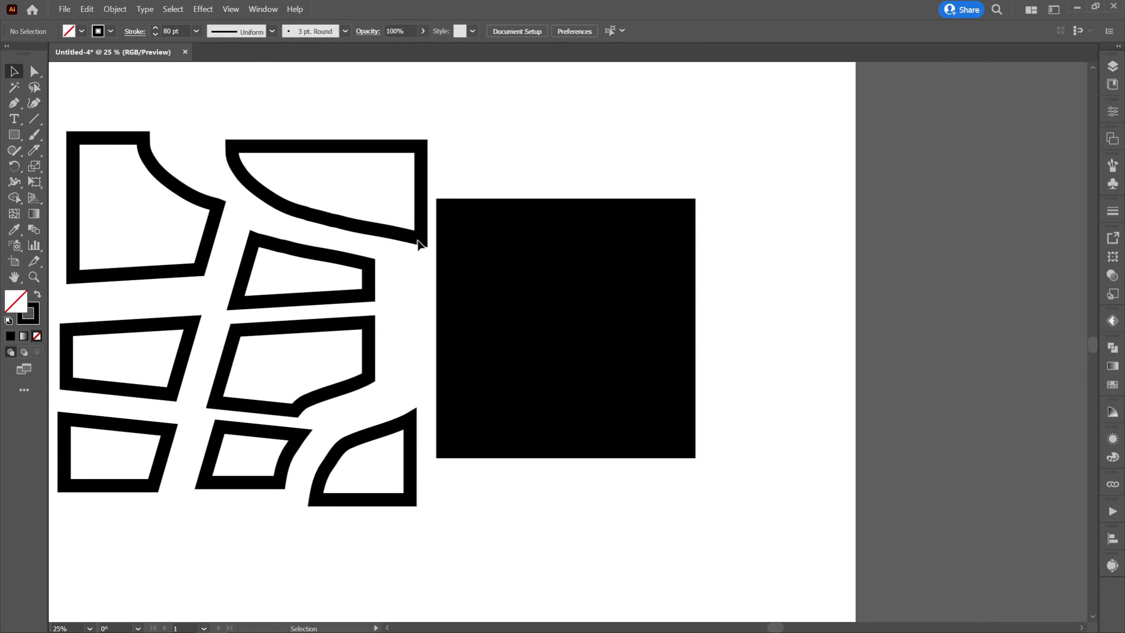
click(419, 243)
drag(422, 175, 392, 156)
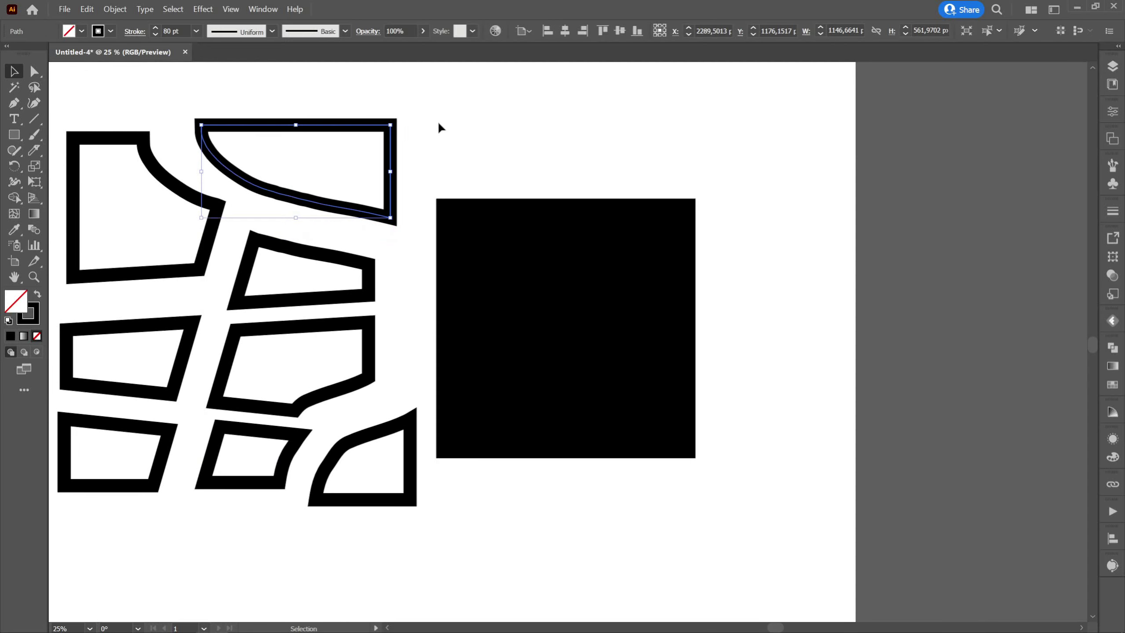
click(439, 127)
scroll(464, 139, right, 3)
Step: Slice a curved piece off the black square's top-right with the Knife, test-move it, then undo
click(470, 274)
click(35, 152)
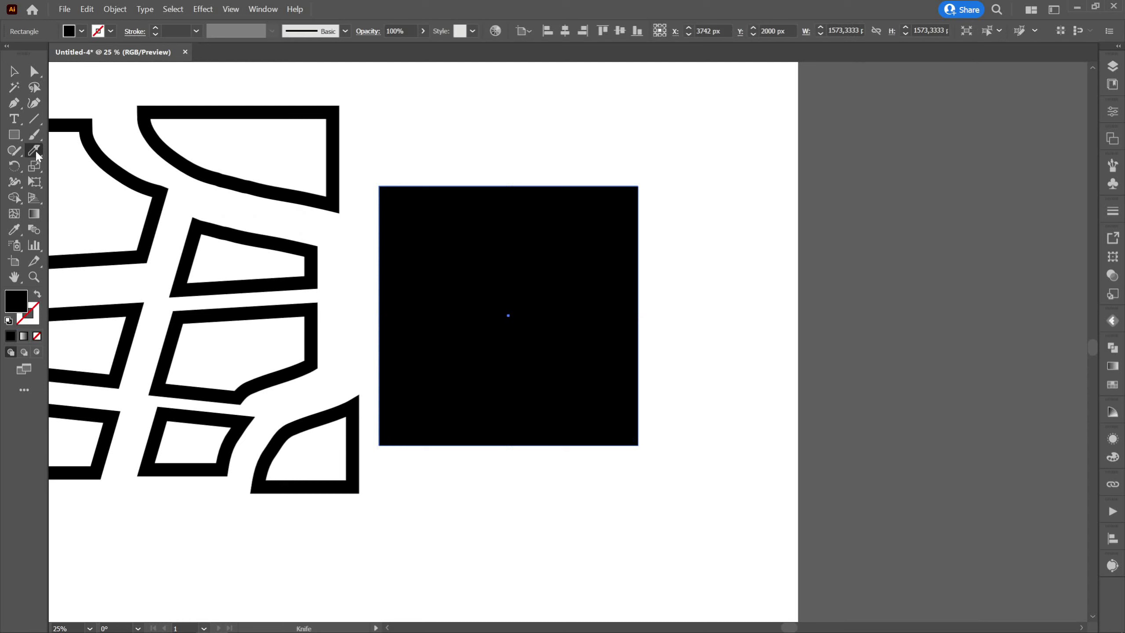
drag(433, 162, 442, 183)
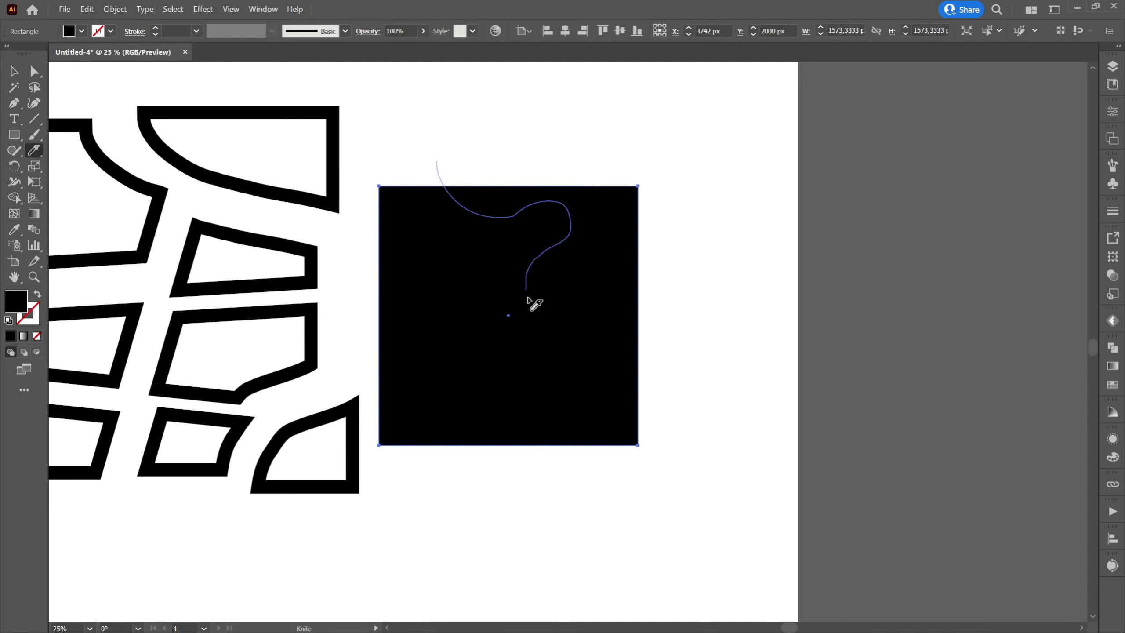
mouse_move(527, 298)
mouse_down()
mouse_move(683, 252)
mouse_move(715, 229)
mouse_up()
key(v)
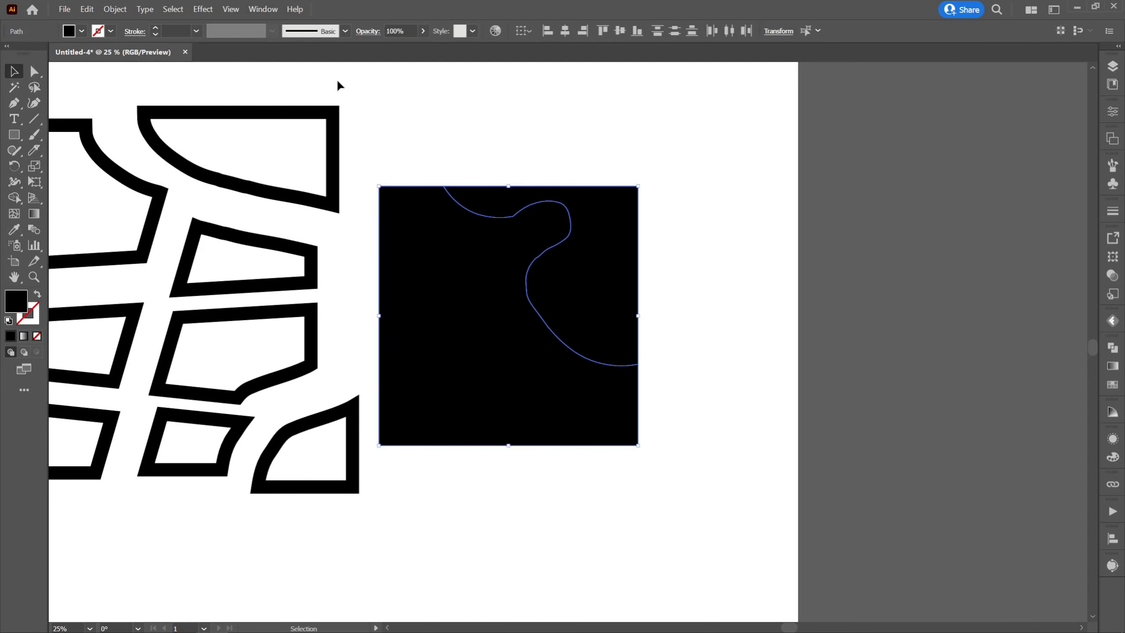
click(339, 86)
drag(613, 224, 685, 166)
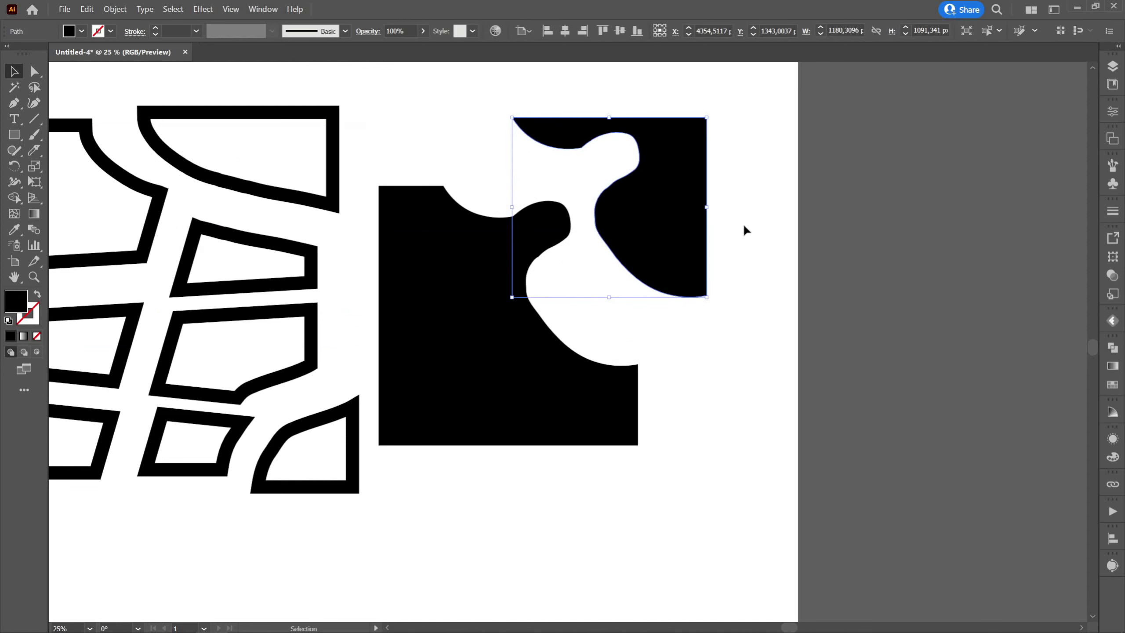
key(ctrl+z)
key(ctrl+z)
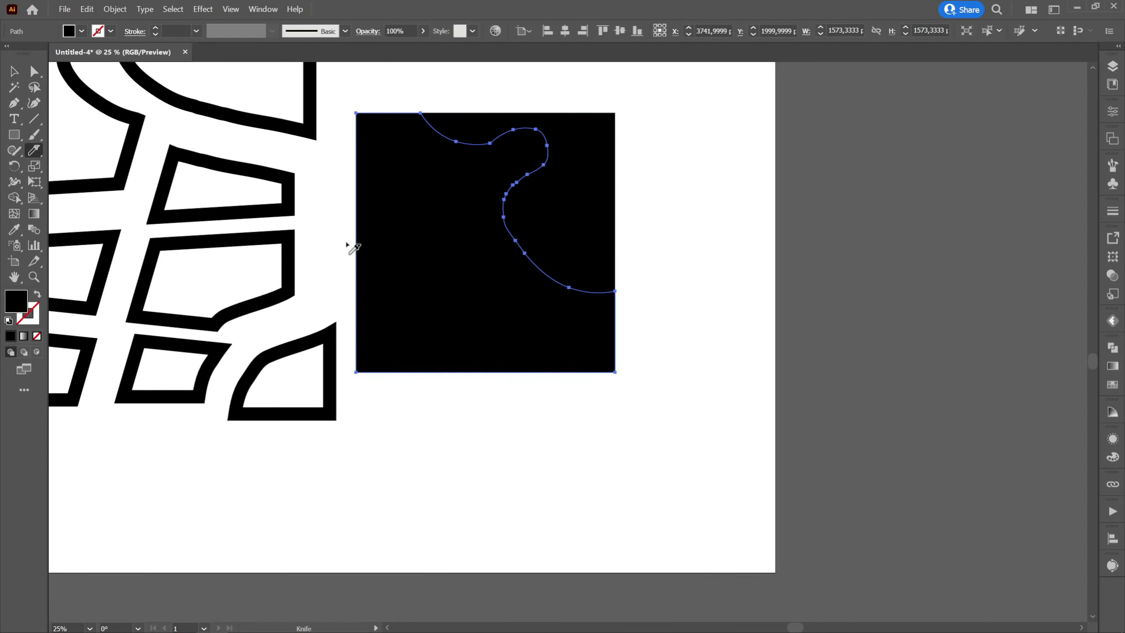
Step: Add three straight Knife cuts across the black square, including its lower-left corner
drag(355, 254, 481, 315)
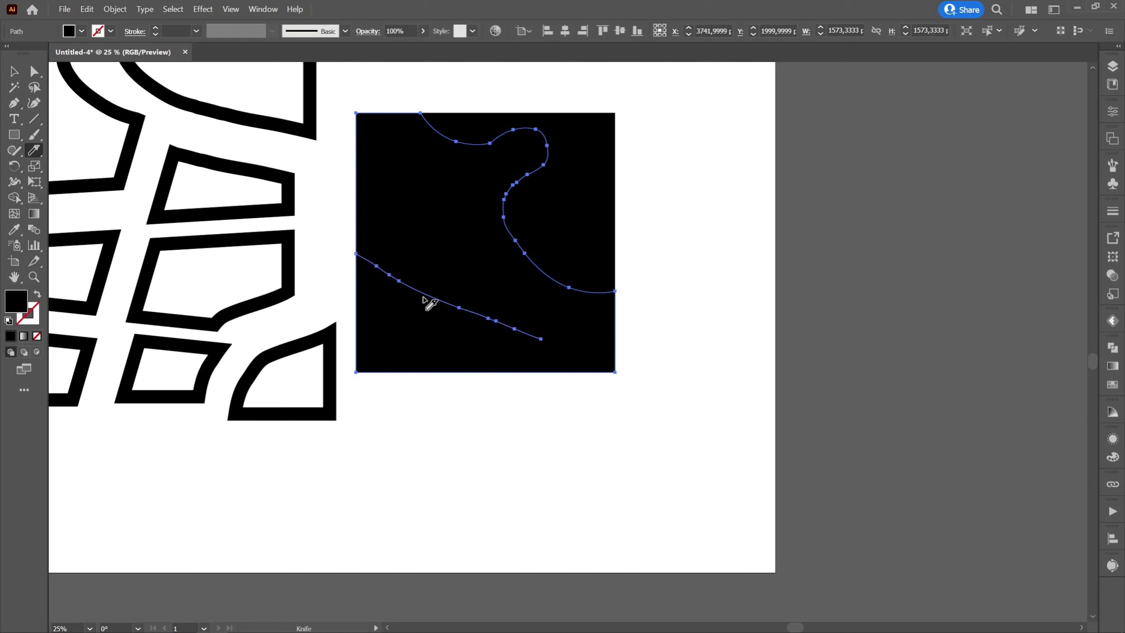
drag(326, 228, 638, 423)
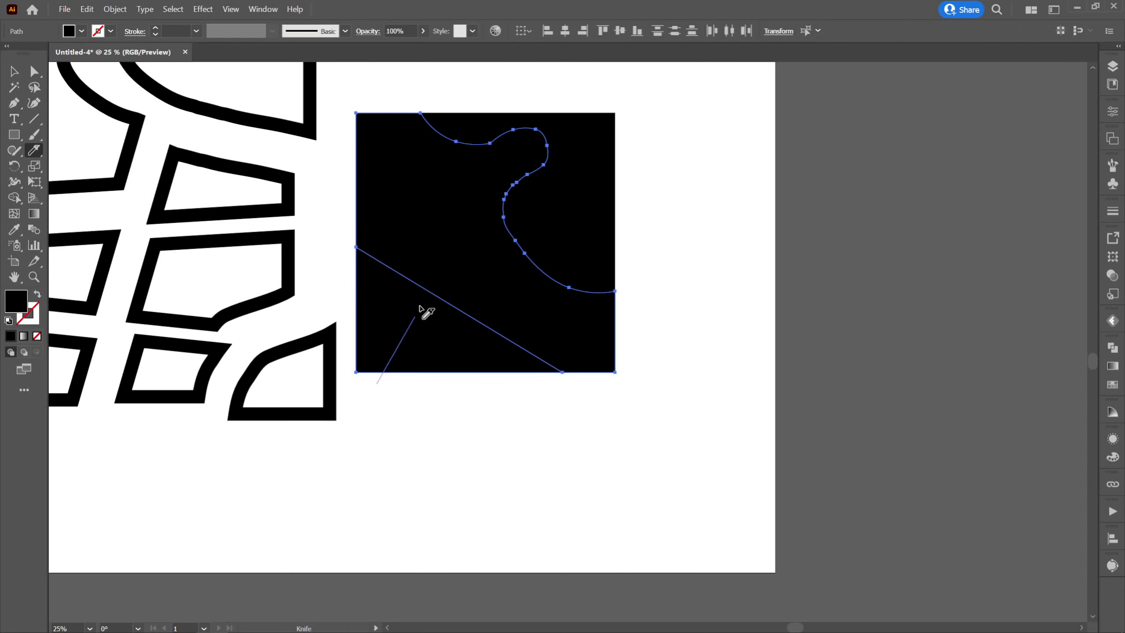
mouse_move(420, 307)
mouse_down()
mouse_move(460, 230)
mouse_move(663, 119)
mouse_up()
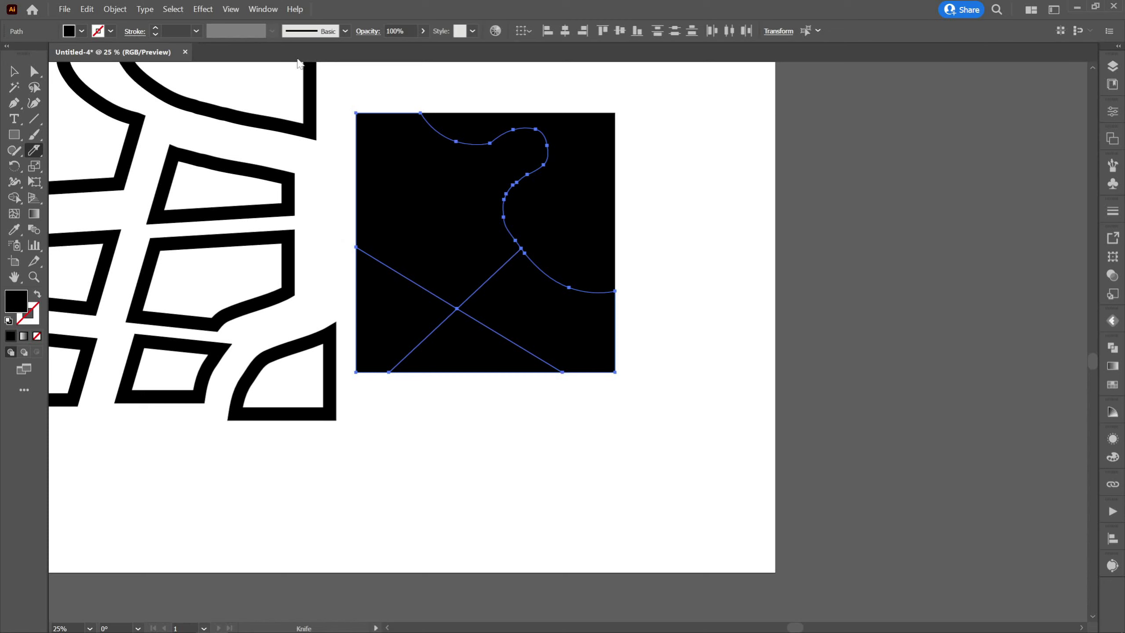
drag(318, 168, 685, 391)
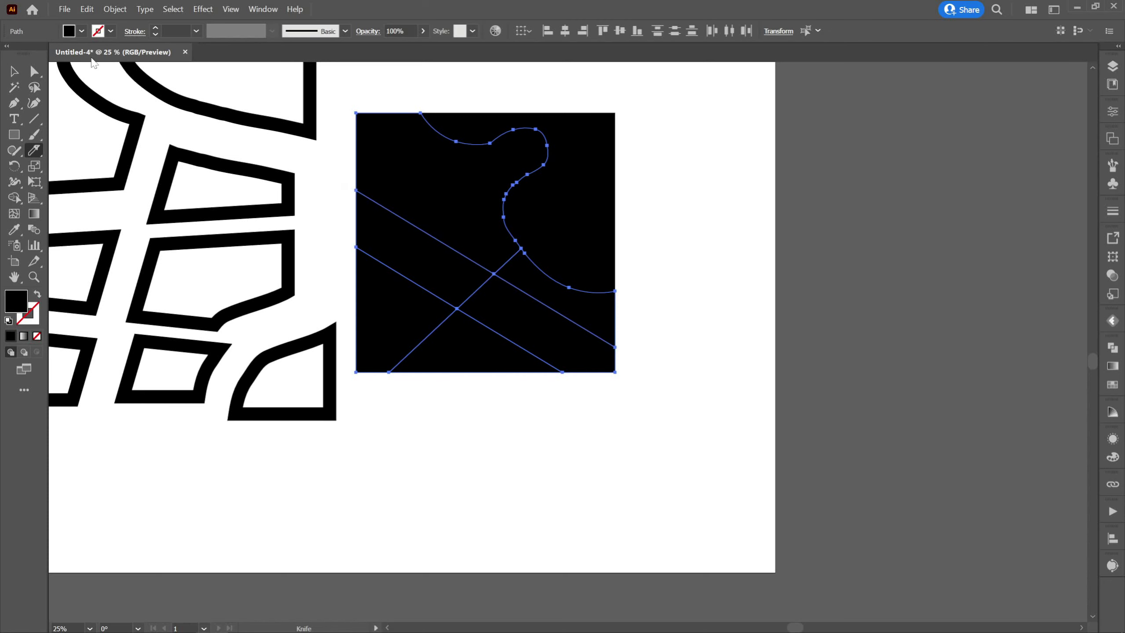
Step: Pull the bottom triangle of the black square downward and shift another piece apart
click(13, 72)
click(495, 397)
drag(481, 350, 485, 407)
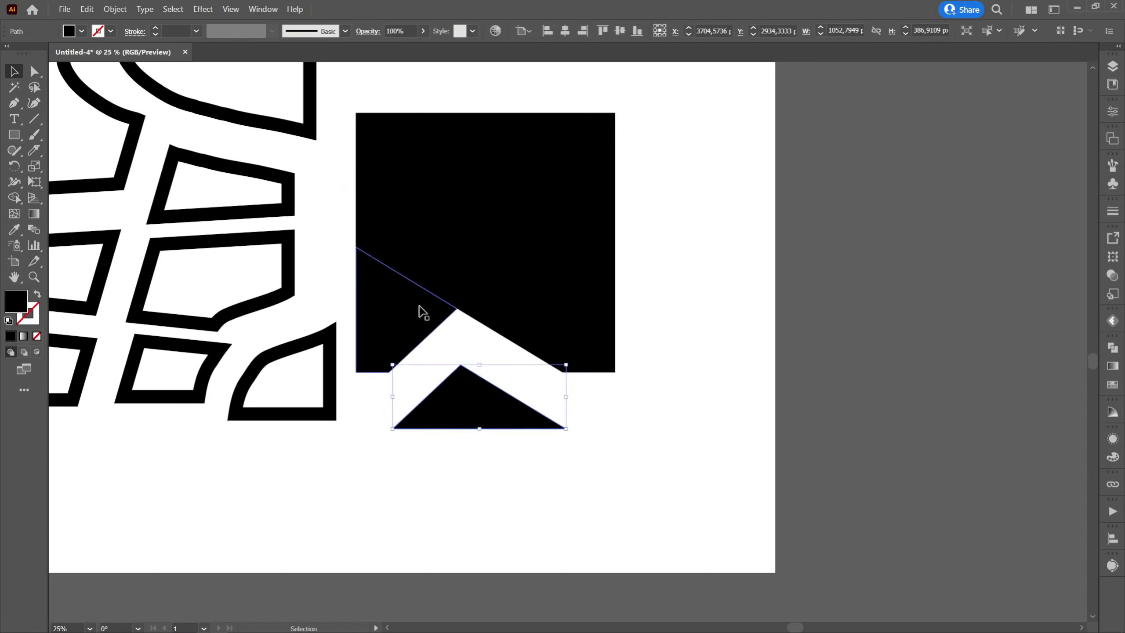
drag(419, 309, 406, 326)
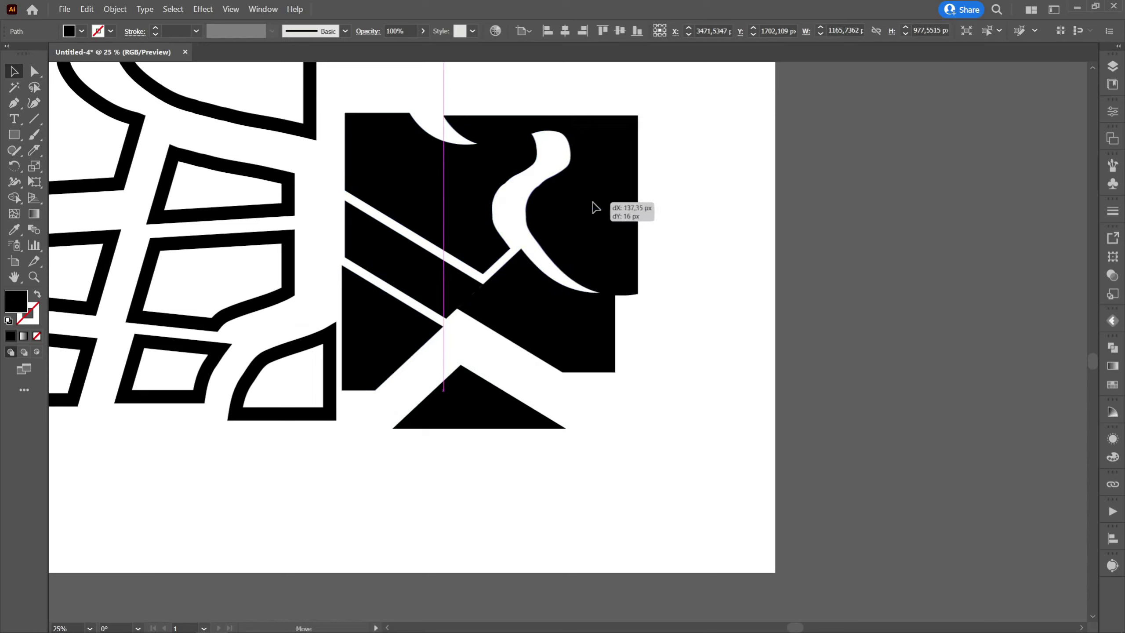